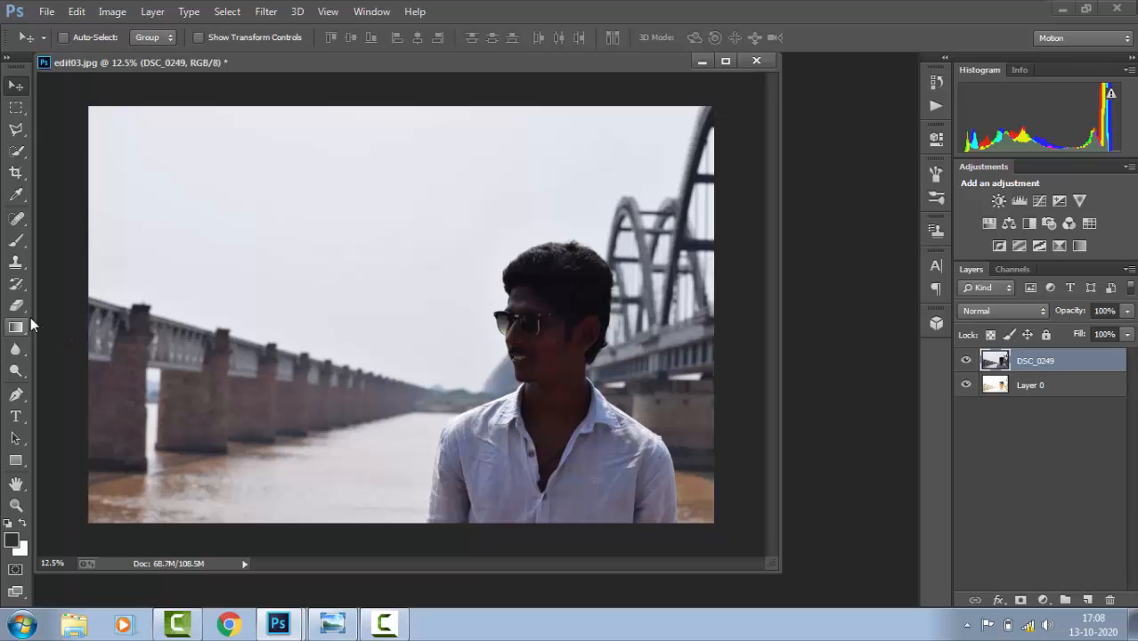
- Erase the DSC_0249 layer over the whole photo with a 1600 px eraser to reveal the edited layer beneath
{"action": "left_click", "coordinate": [16, 305]}
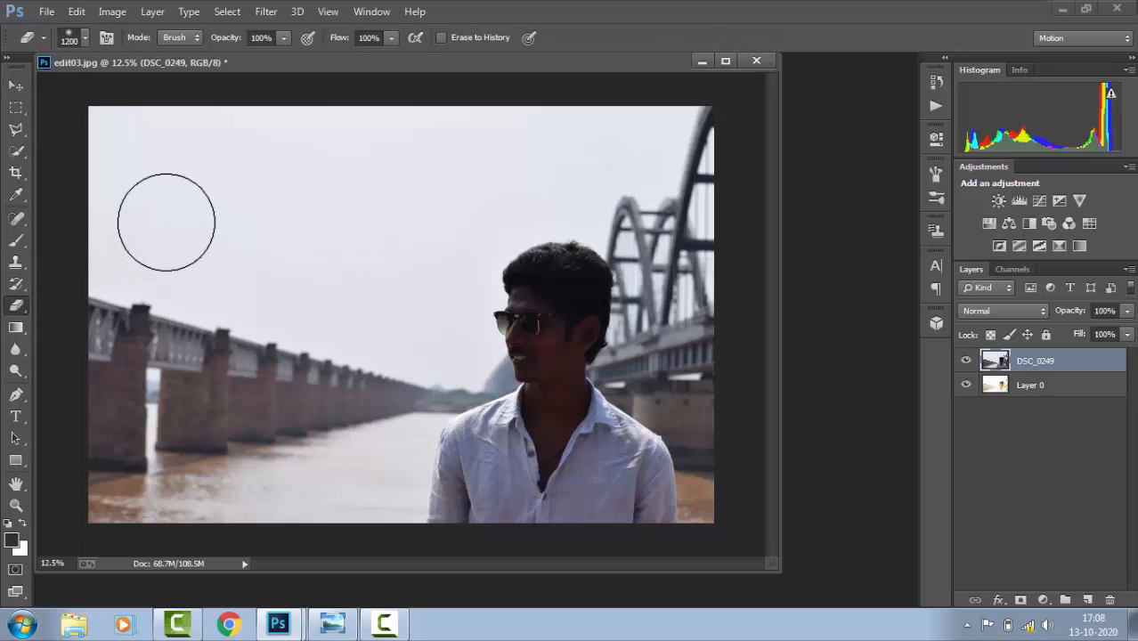
{"action": "key", "text": "bracketright"}
{"action": "key", "text": "bracketright"}
{"action": "key", "text": "bracketright"}
{"action": "key", "text": "bracketright"}
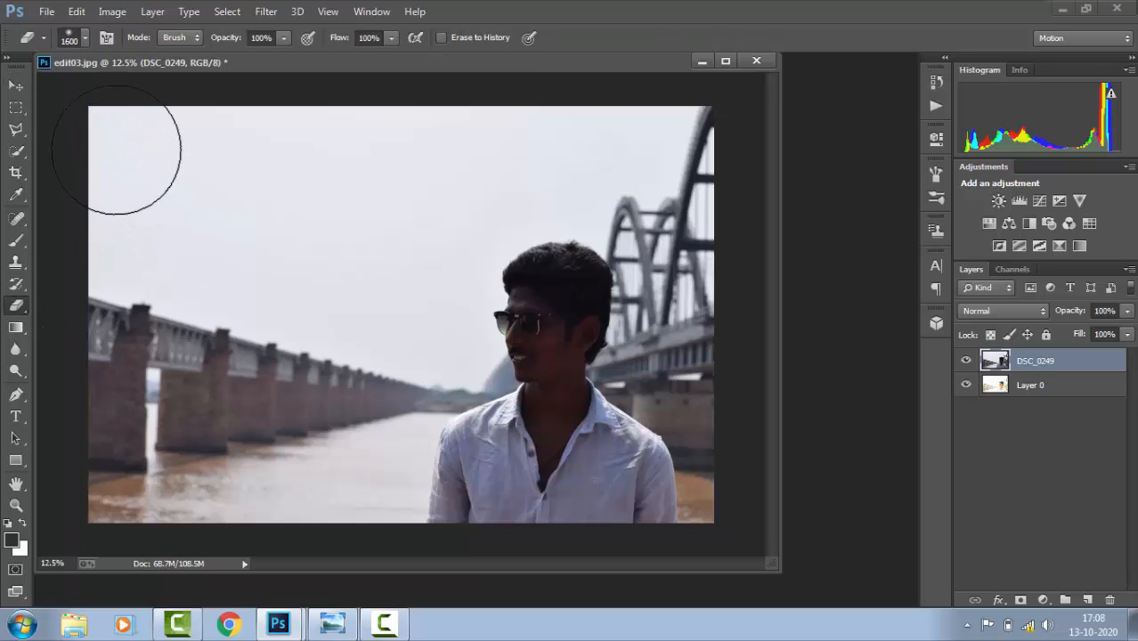
{"action": "mouse_move", "coordinate": [115, 149]}
{"action": "left_mouse_down"}
{"action": "mouse_move", "coordinate": [698, 147]}
{"action": "mouse_move", "coordinate": [673, 294]}
{"action": "mouse_move", "coordinate": [304, 264]}
{"action": "mouse_move", "coordinate": [558, 284]}
{"action": "mouse_move", "coordinate": [678, 325]}
{"action": "mouse_move", "coordinate": [220, 288]}
{"action": "mouse_move", "coordinate": [161, 303]}
{"action": "mouse_move", "coordinate": [107, 354]}
{"action": "mouse_move", "coordinate": [86, 394]}
{"action": "mouse_move", "coordinate": [107, 417]}
{"action": "mouse_move", "coordinate": [263, 319]}
{"action": "mouse_move", "coordinate": [323, 324]}
{"action": "mouse_move", "coordinate": [449, 387]}
{"action": "mouse_move", "coordinate": [673, 420]}
{"action": "mouse_move", "coordinate": [730, 348]}
{"action": "mouse_move", "coordinate": [636, 304]}
{"action": "mouse_move", "coordinate": [343, 349]}
{"action": "mouse_move", "coordinate": [99, 423]}
{"action": "mouse_move", "coordinate": [58, 466]}
{"action": "mouse_move", "coordinate": [385, 469]}
{"action": "mouse_move", "coordinate": [678, 501]}
{"action": "mouse_move", "coordinate": [714, 491]}
{"action": "mouse_move", "coordinate": [517, 402]}
{"action": "mouse_move", "coordinate": [229, 348]}
{"action": "mouse_move", "coordinate": [167, 316]}
{"action": "mouse_move", "coordinate": [328, 240]}
{"action": "mouse_move", "coordinate": [724, 350]}
{"action": "mouse_move", "coordinate": [706, 463]}
{"action": "mouse_move", "coordinate": [382, 471]}
{"action": "mouse_move", "coordinate": [155, 301]}
{"action": "mouse_move", "coordinate": [160, 224]}
{"action": "mouse_move", "coordinate": [320, 147]}
{"action": "mouse_move", "coordinate": [675, 183]}
{"action": "mouse_move", "coordinate": [533, 463]}
{"action": "left_mouse_up"}
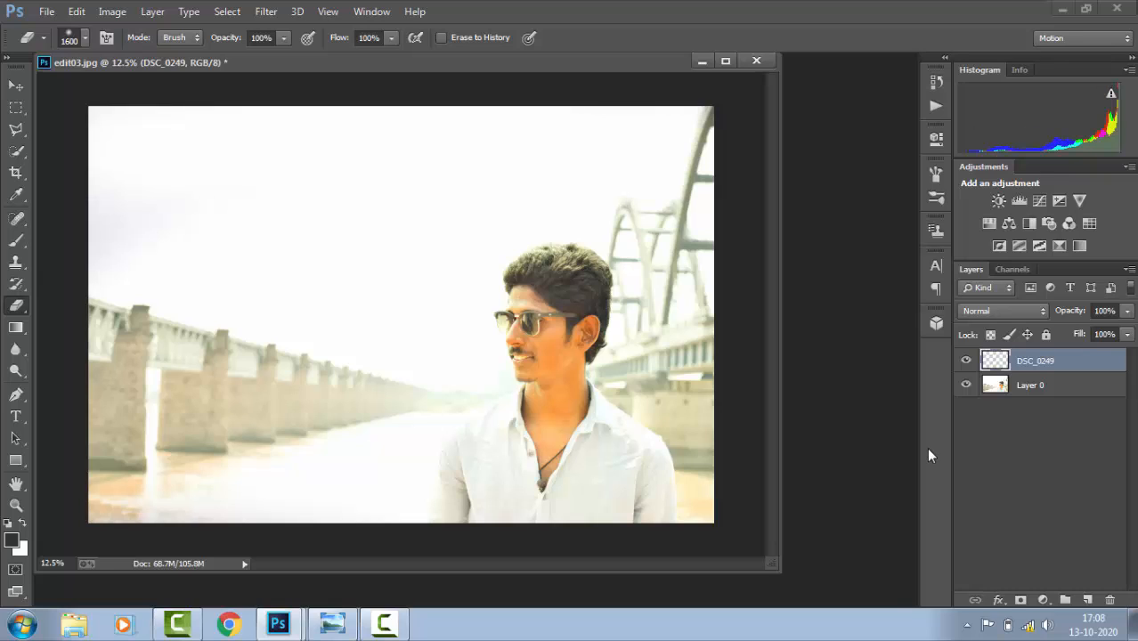
- Undo all the eraser strokes on the DSC_0249 layer
{"action": "key", "text": "ctrl+alt+z"}
{"action": "key", "text": "ctrl+alt+z"}
{"action": "key", "text": "ctrl+alt+z"}
{"action": "key", "text": "ctrl+alt+z"}
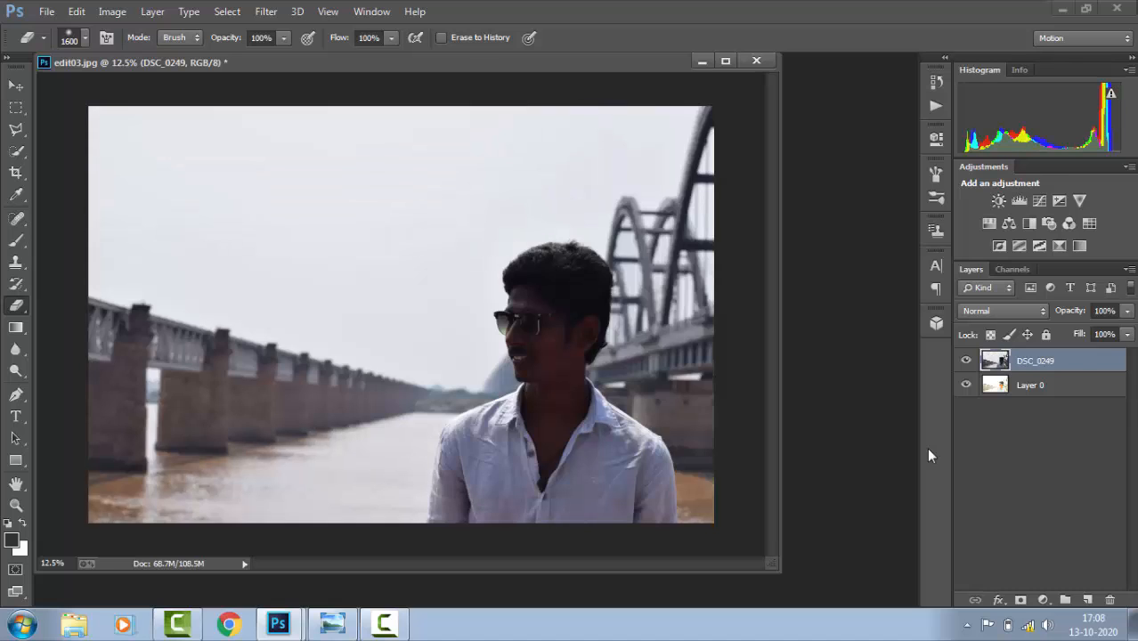
- Hide Layer 0 and make the DSC_0249 layer active
{"action": "left_click", "coordinate": [1020, 388]}
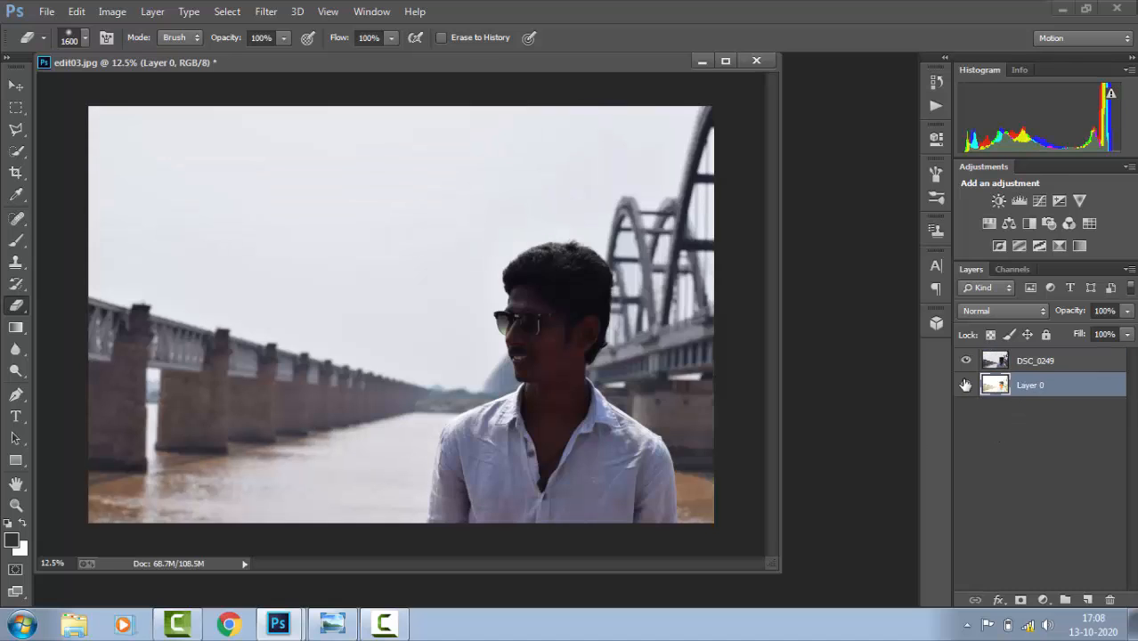
{"action": "left_click", "coordinate": [967, 385]}
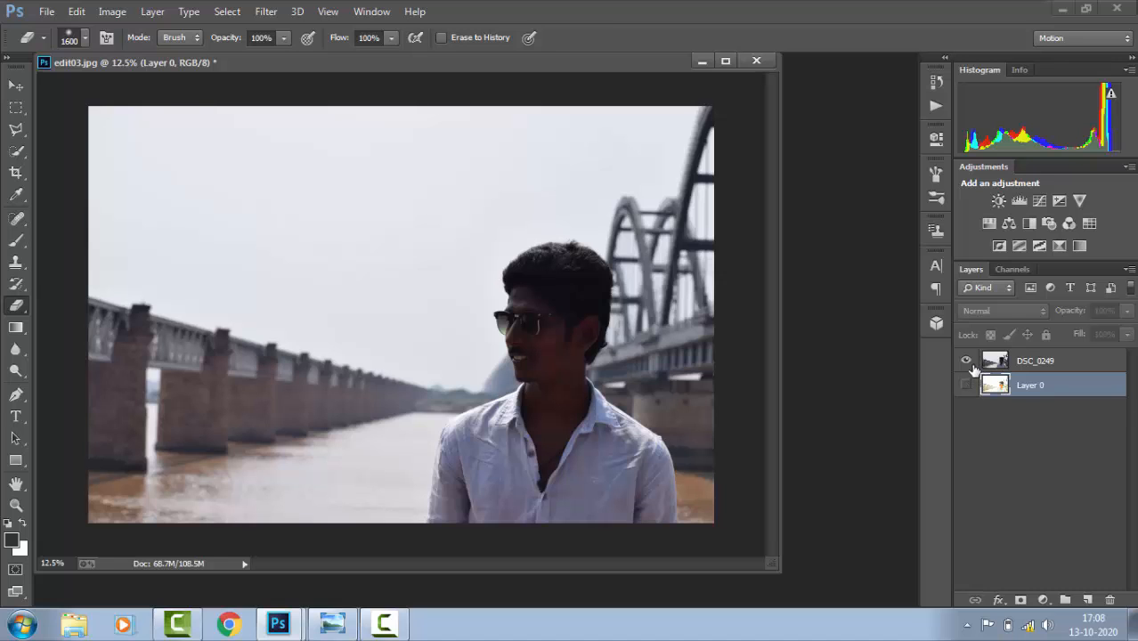
{"action": "left_click", "coordinate": [968, 361]}
{"action": "left_click", "coordinate": [1036, 359]}
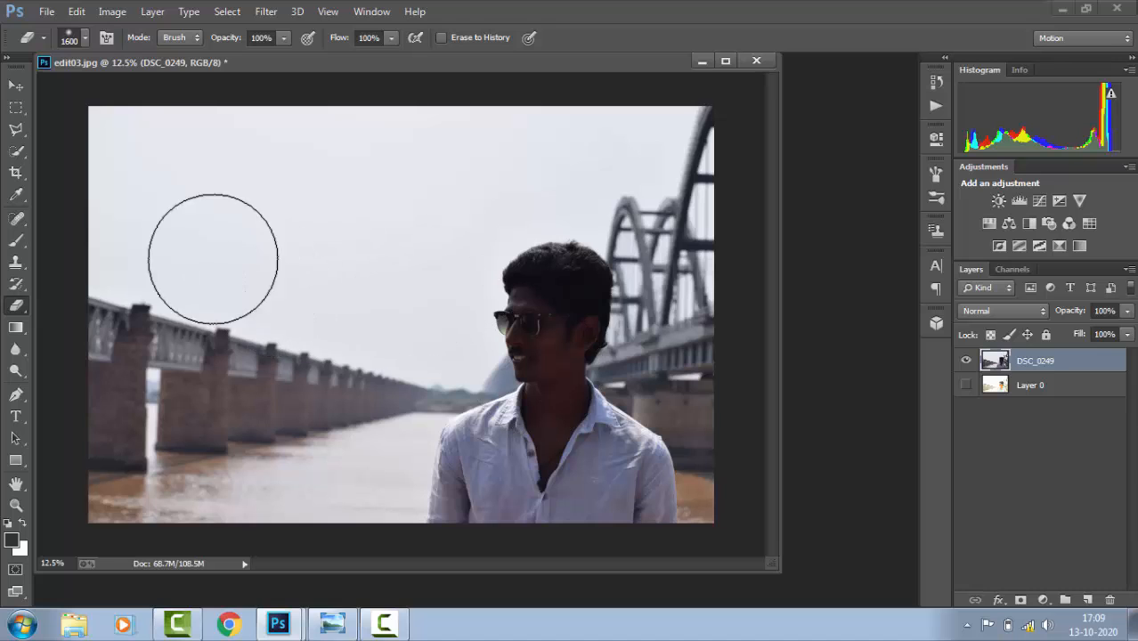
- In the Camera Raw Filter, set Exposure +2.45, Contrast -43, Highlights +54, Shadows +4, Whites +46 and Blacks -63
{"action": "left_click", "coordinate": [112, 11]}
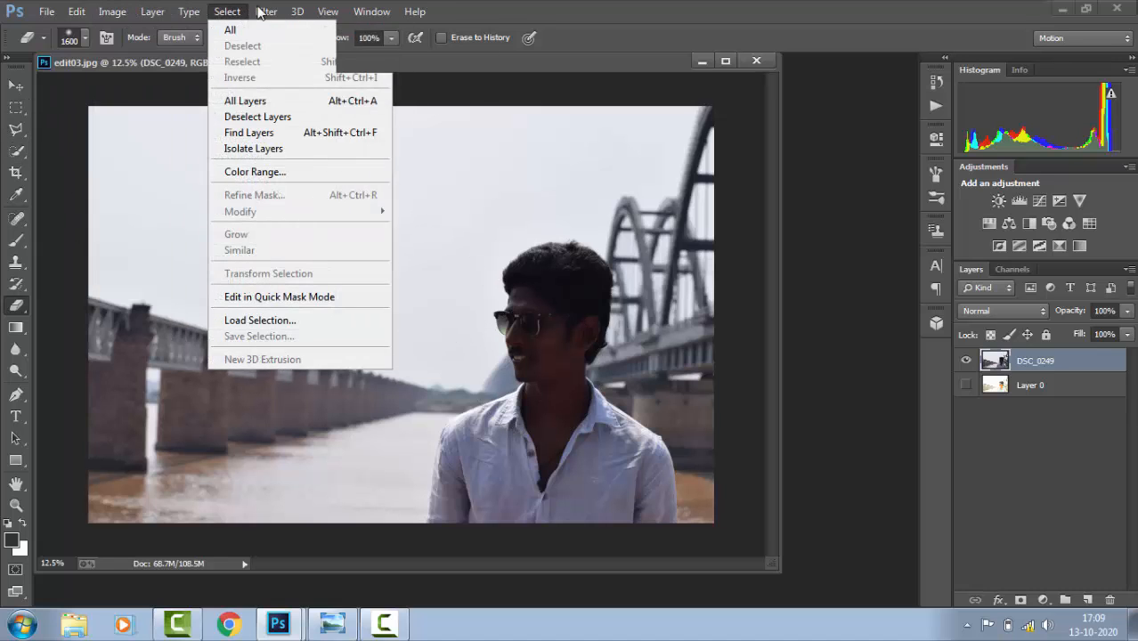
{"action": "mouse_move", "coordinate": [267, 11]}
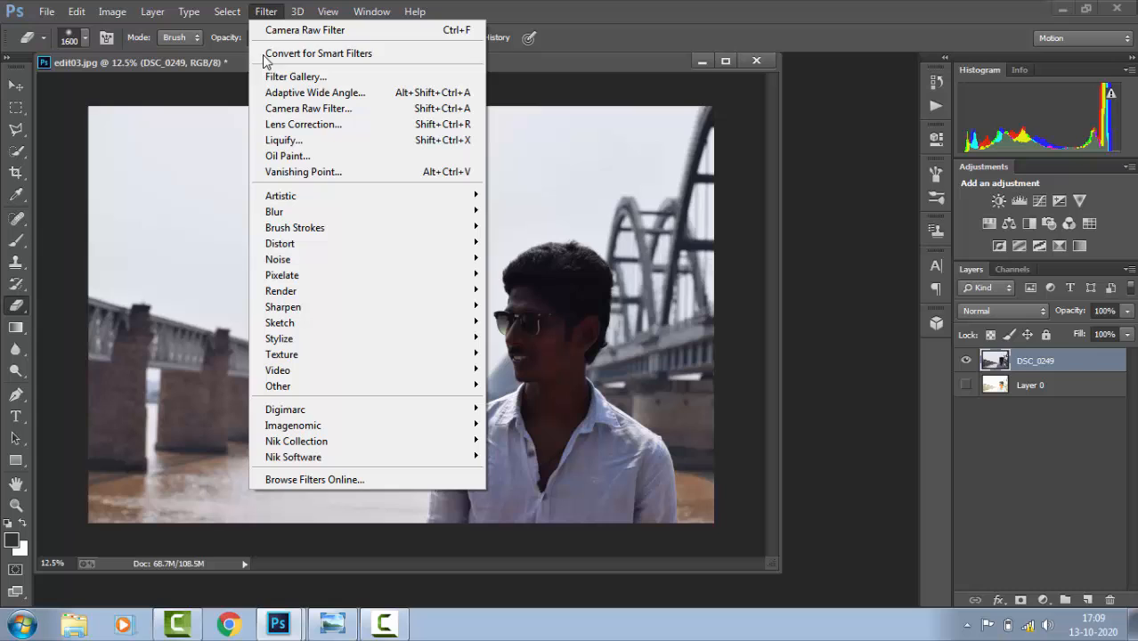
{"action": "left_click", "coordinate": [288, 110]}
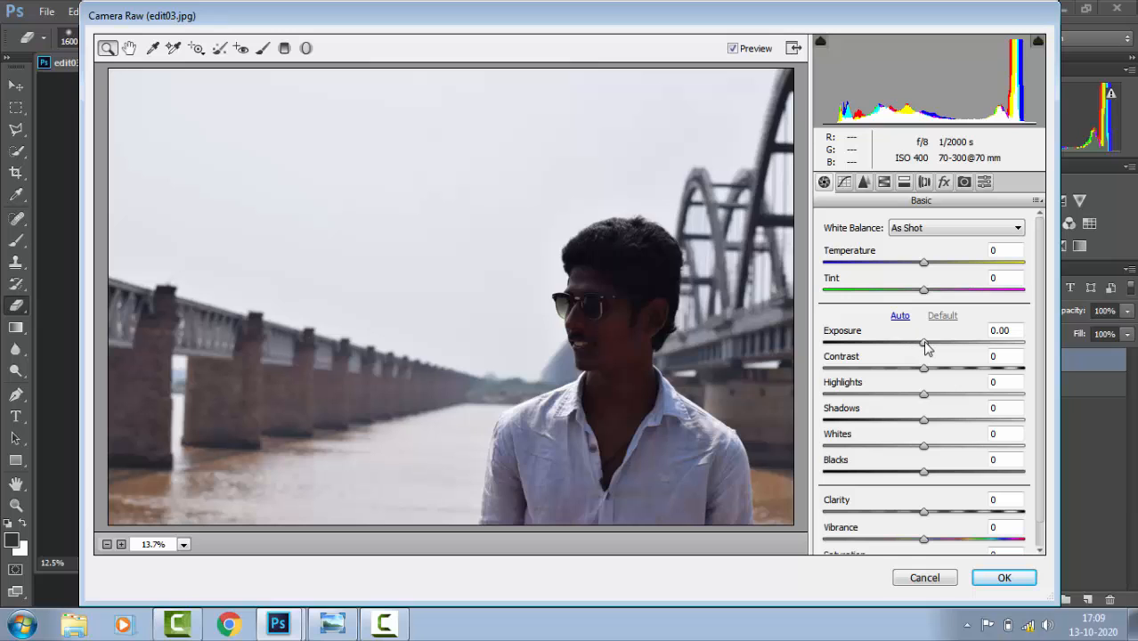
{"action": "left_click_drag", "start_coordinate": [924, 343], "coordinate": [861, 477]}
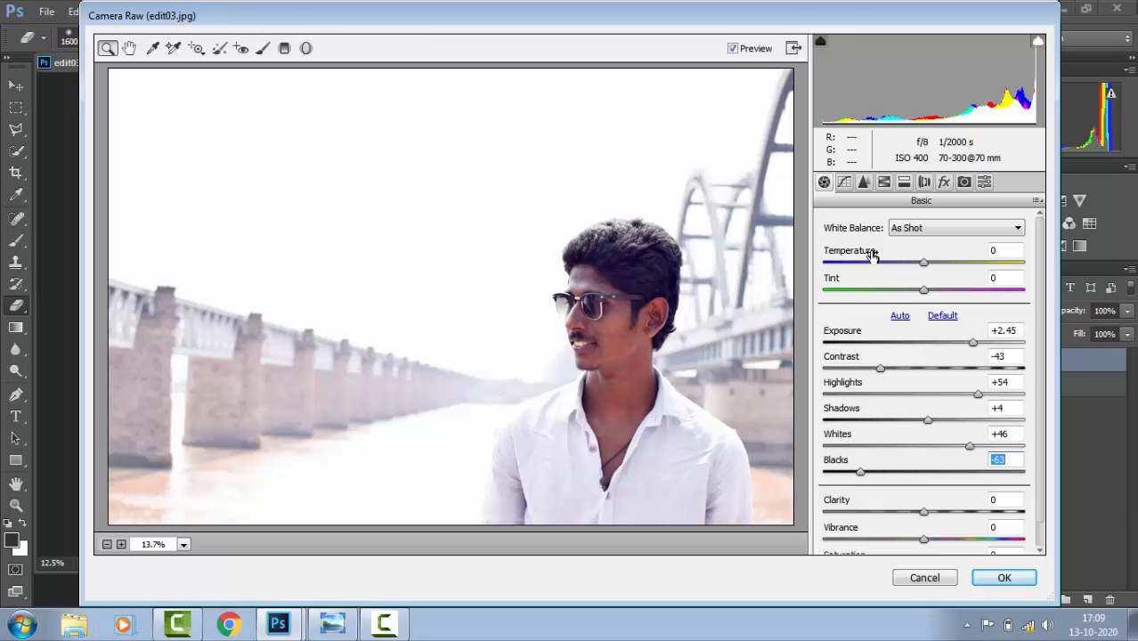
- Shift the HSL hues to Reds +59, Oranges -50 and Blues +48
{"action": "left_click", "coordinate": [884, 183]}
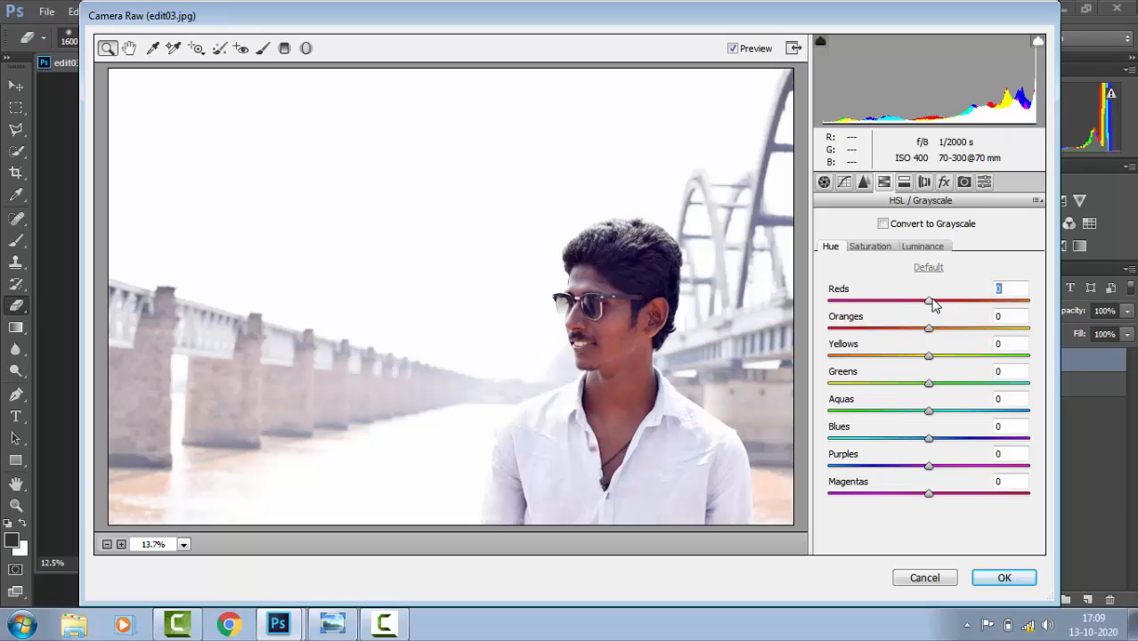
{"action": "left_click_drag", "start_coordinate": [931, 301], "coordinate": [969, 301]}
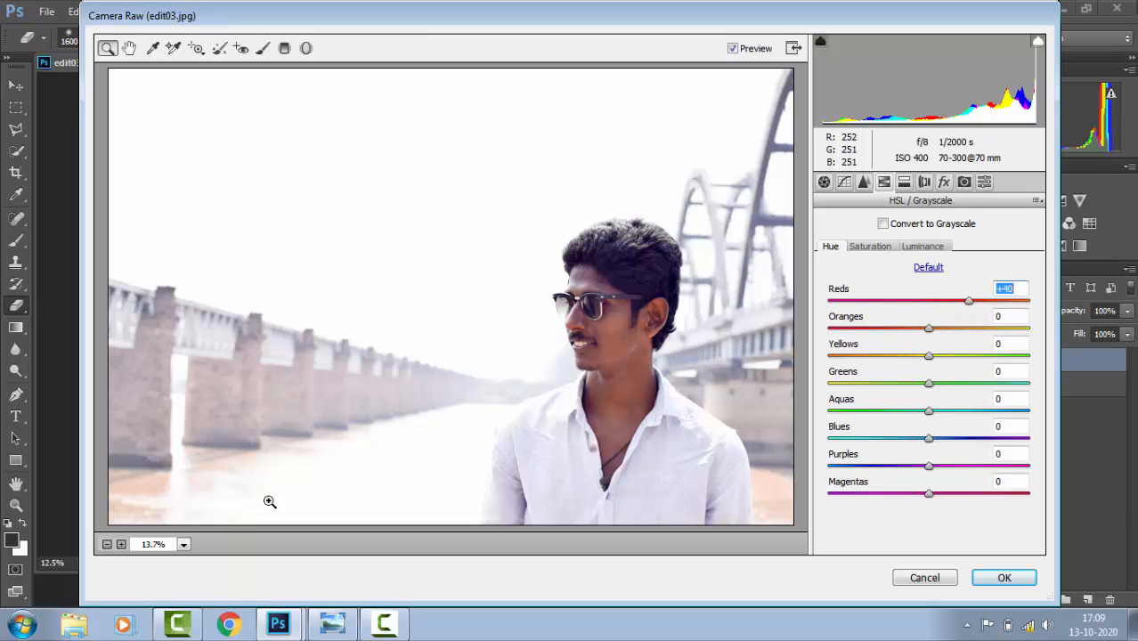
{"action": "left_click_drag", "start_coordinate": [971, 303], "coordinate": [994, 309]}
{"action": "left_click_drag", "start_coordinate": [929, 328], "coordinate": [882, 336]}
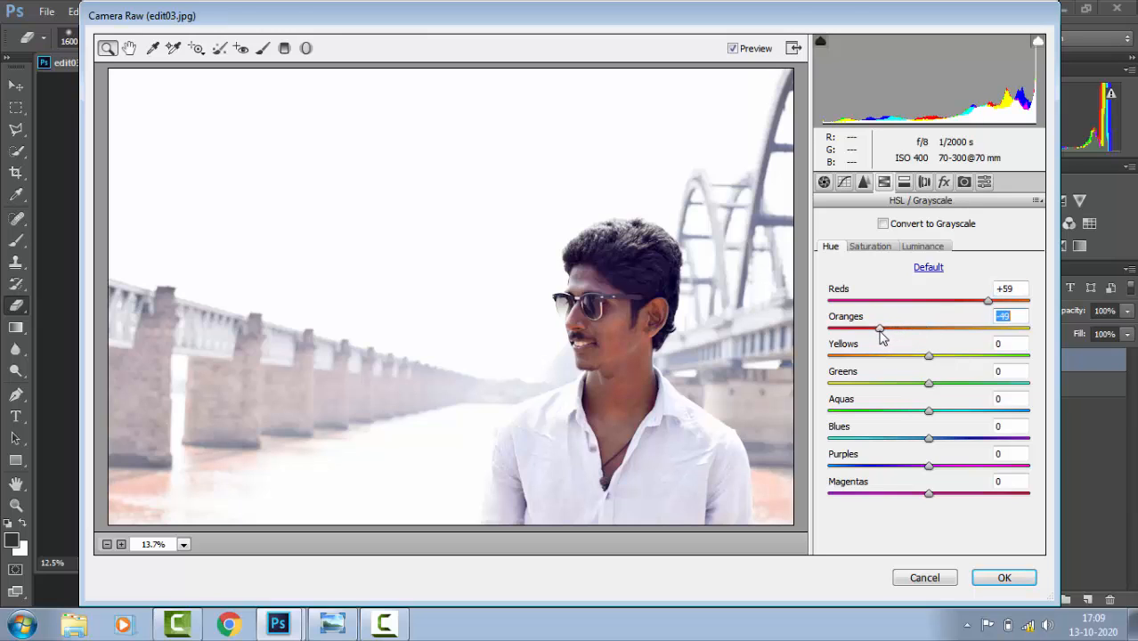
{"action": "left_click_drag", "start_coordinate": [942, 439], "coordinate": [975, 441]}
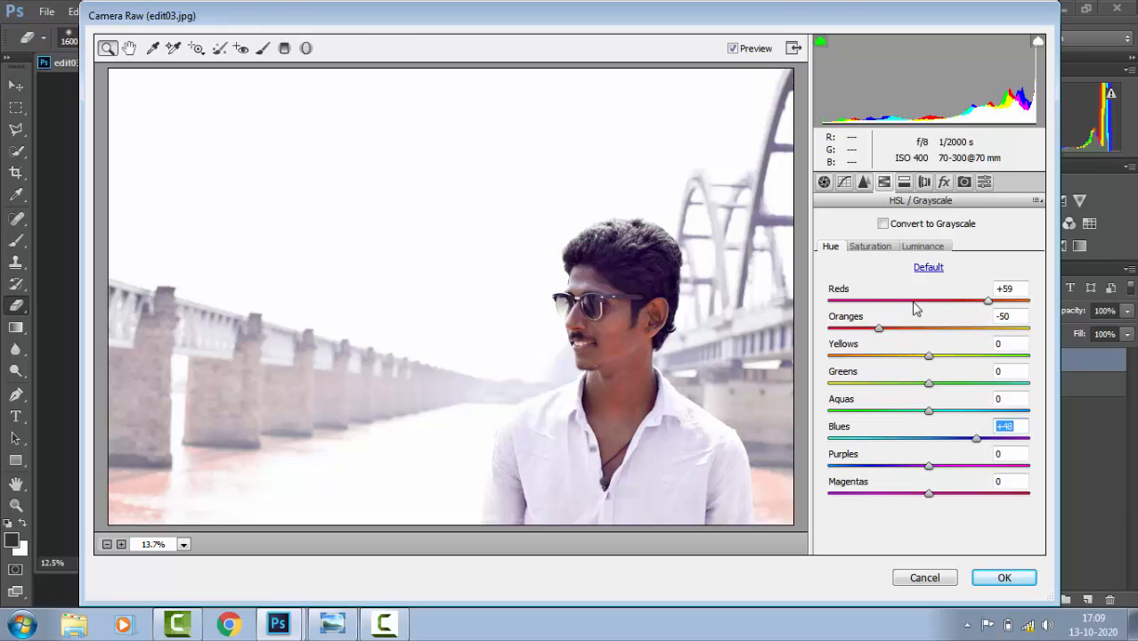
- Set the HSL saturation to Yellows +47 and Oranges -15, and apply the Camera Raw adjustments
{"action": "left_click", "coordinate": [894, 247]}
{"action": "left_click_drag", "start_coordinate": [929, 356], "coordinate": [976, 361]}
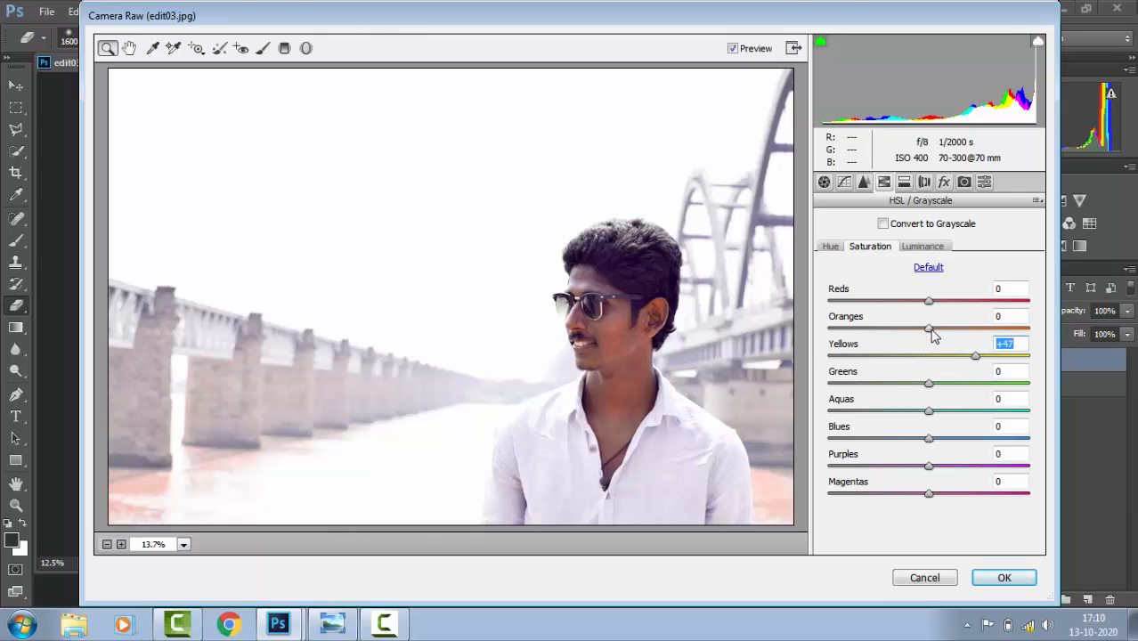
{"action": "left_click_drag", "start_coordinate": [929, 329], "coordinate": [918, 329]}
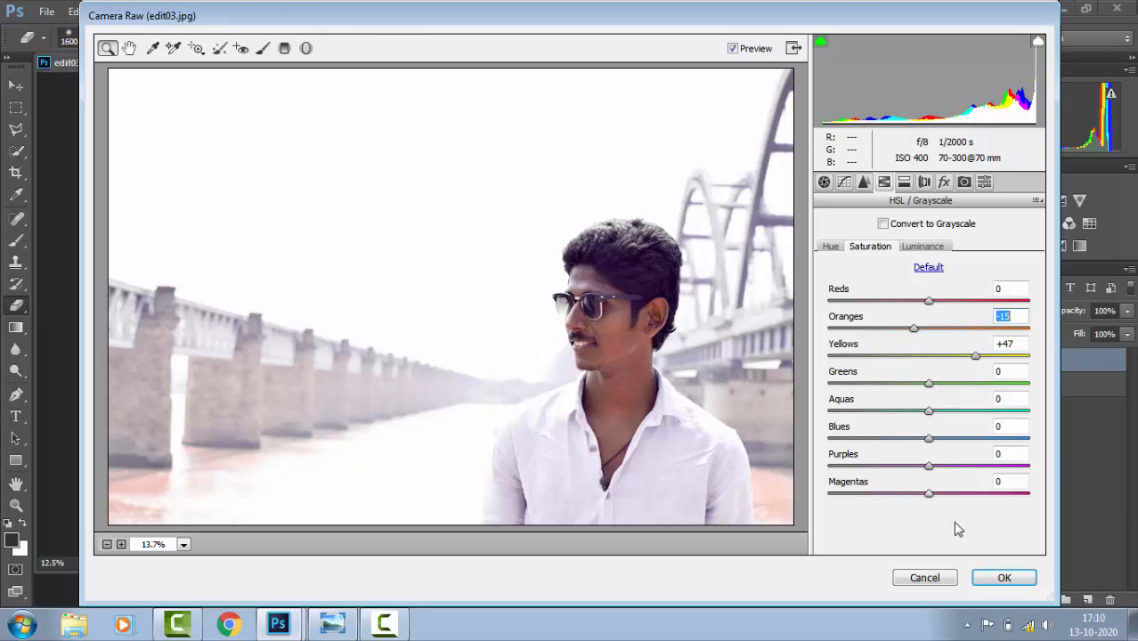
{"action": "left_click", "coordinate": [994, 579]}
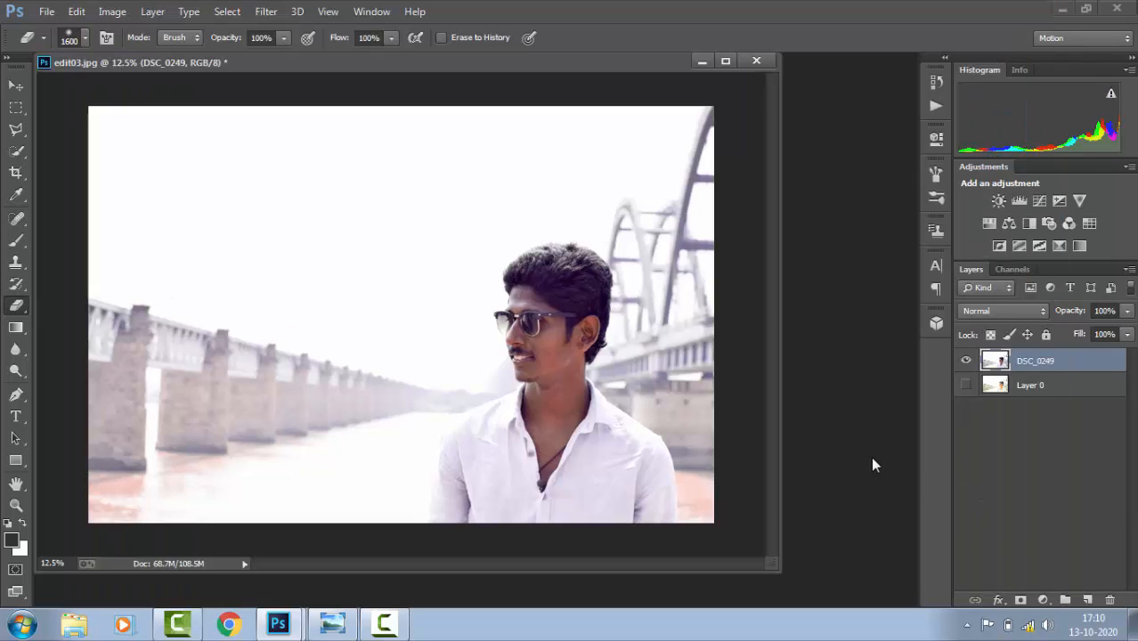
- In the Viveza 2 filter, add a control point on the man's cheek with Brightness 52%, Contrast 39% and raised Saturation
{"action": "left_click", "coordinate": [267, 11]}
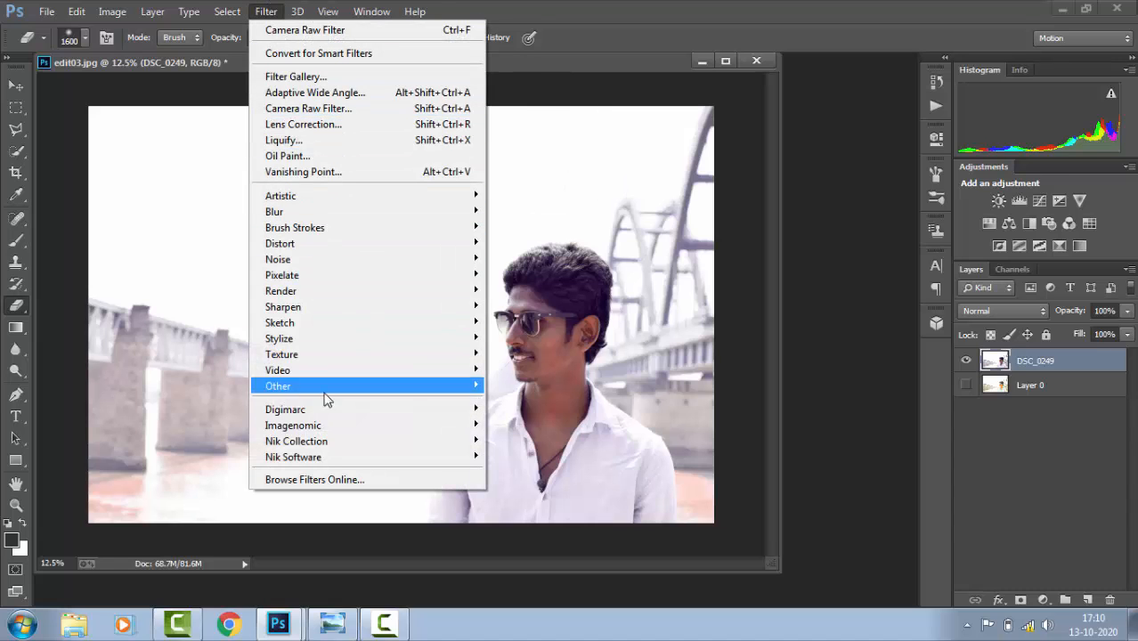
{"action": "mouse_move", "coordinate": [331, 442]}
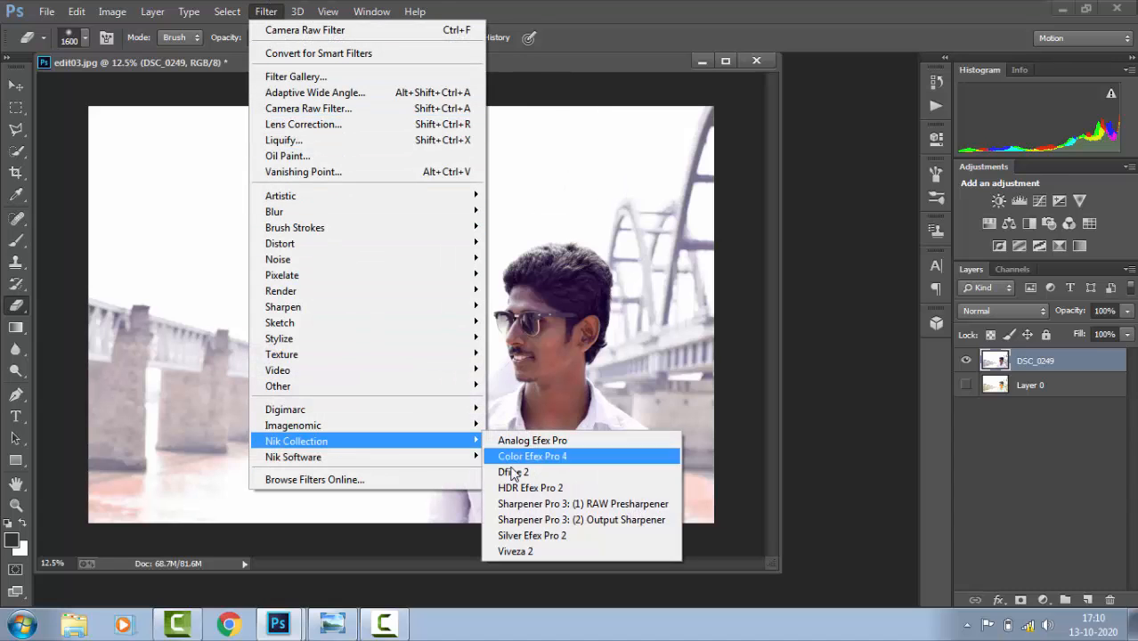
{"action": "left_click", "coordinate": [532, 552]}
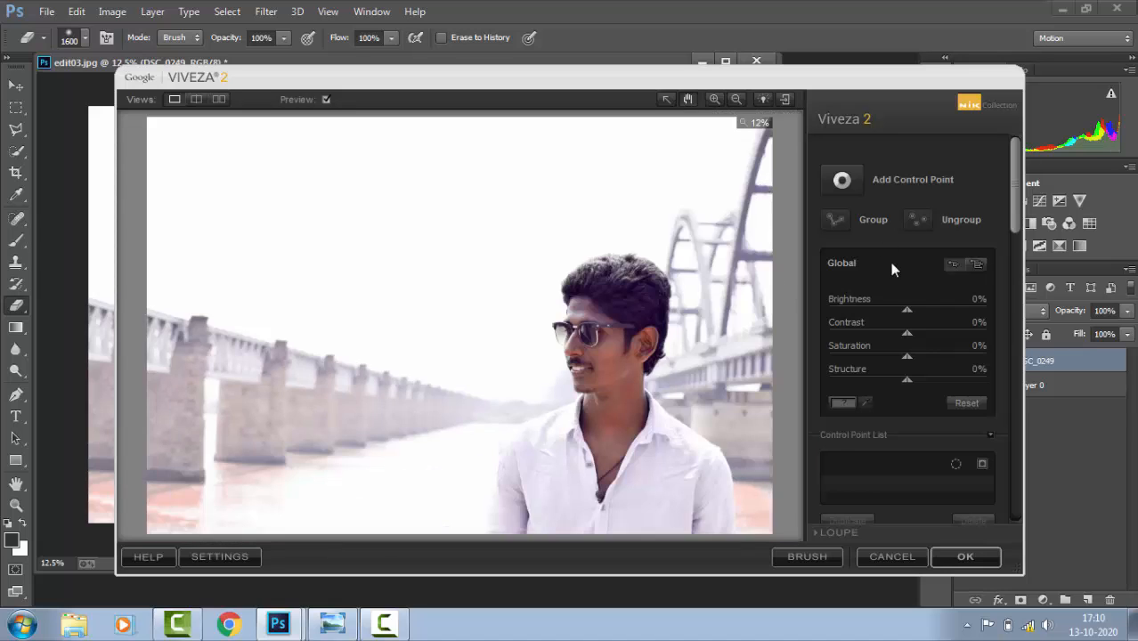
{"action": "left_click", "coordinate": [839, 183]}
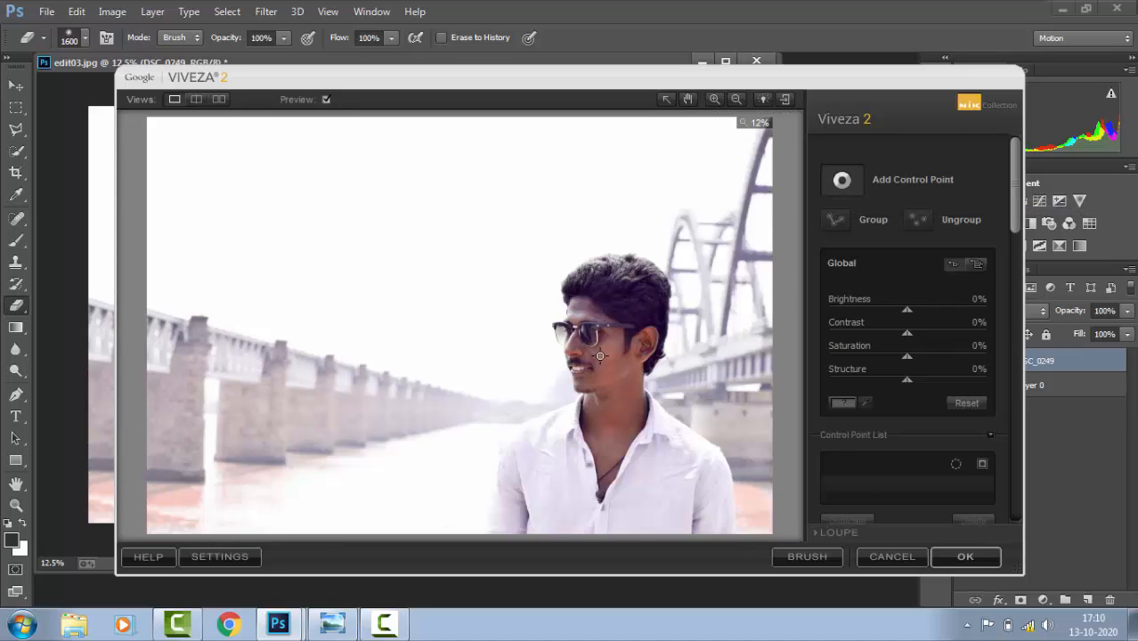
{"action": "left_click", "coordinate": [606, 363]}
{"action": "left_click_drag", "start_coordinate": [910, 311], "coordinate": [949, 311]}
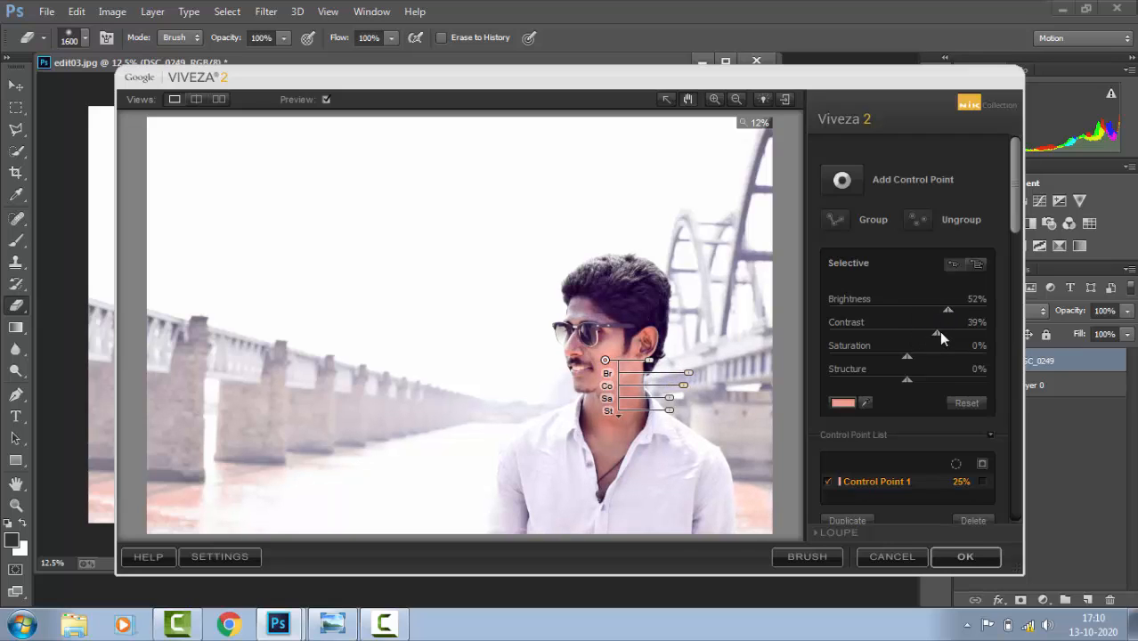
{"action": "left_click_drag", "start_coordinate": [913, 354], "coordinate": [933, 356]}
- Add a control point on the forehead with Brightness 55%, Contrast 52% and Saturation 50%
{"action": "left_click", "coordinate": [842, 189]}
{"action": "left_click", "coordinate": [582, 308]}
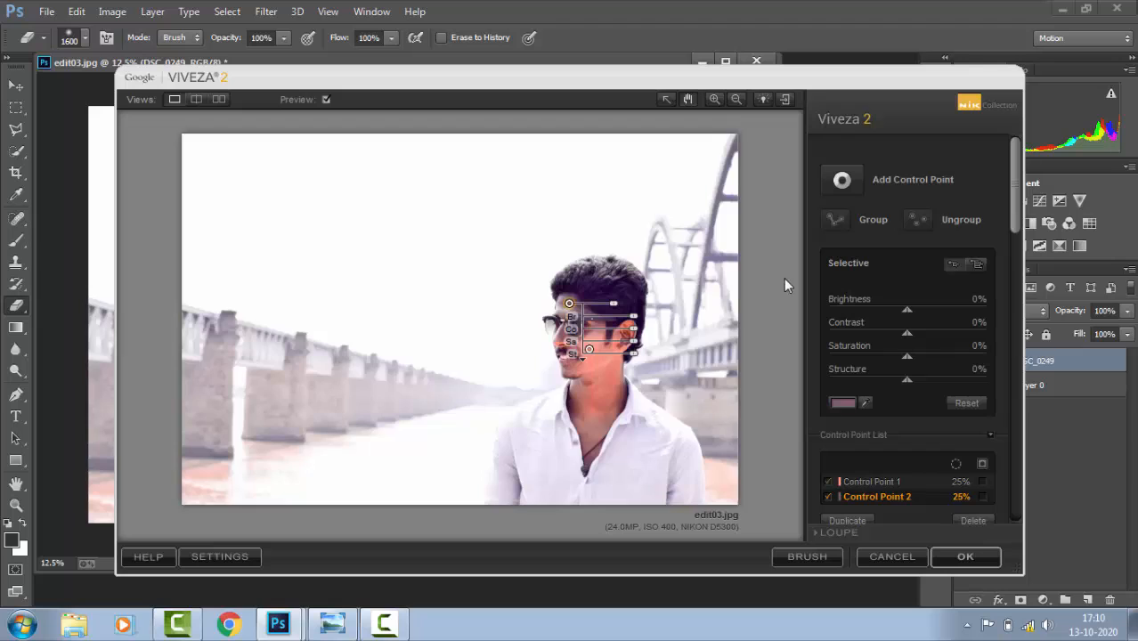
{"action": "left_click_drag", "start_coordinate": [906, 306], "coordinate": [949, 316]}
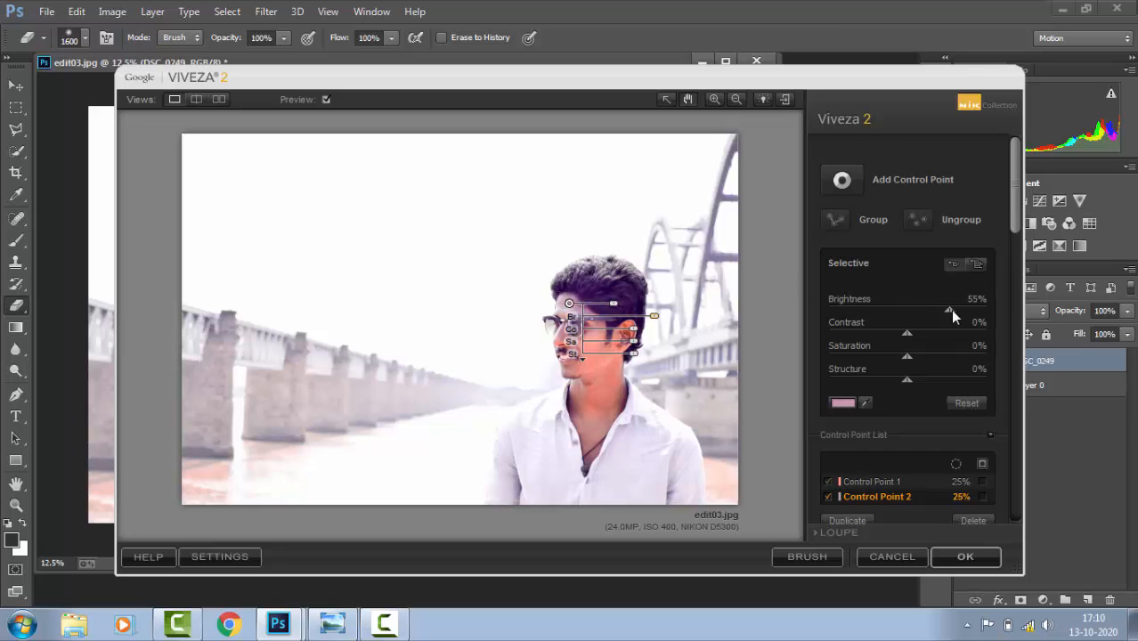
{"action": "left_click_drag", "start_coordinate": [949, 331], "coordinate": [951, 330]}
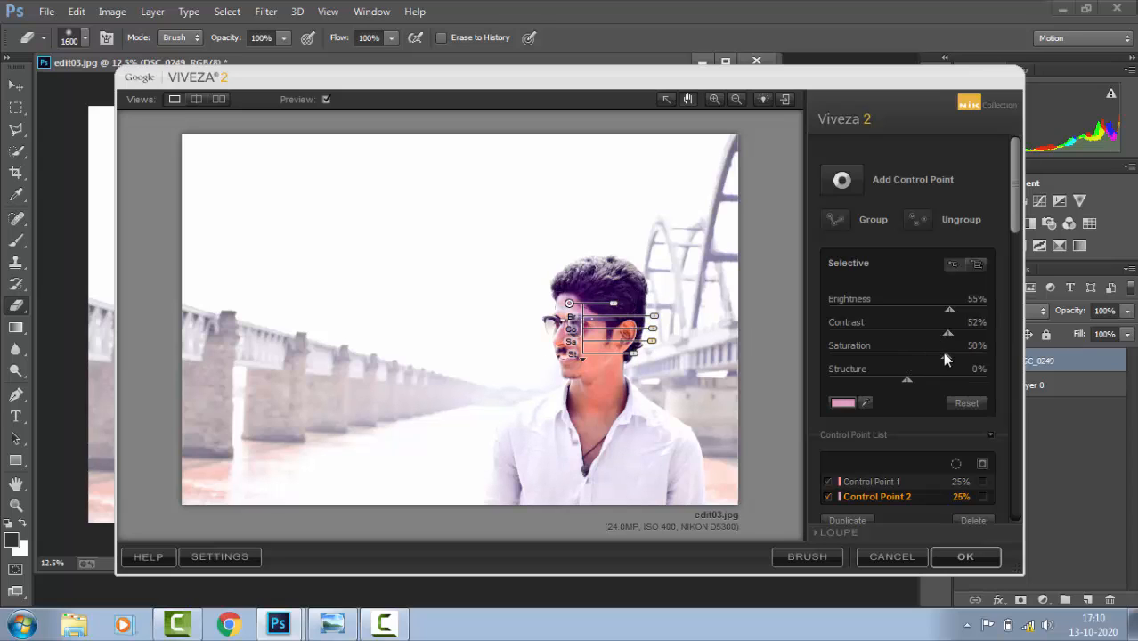
- Add a control point beside the nose with Brightness 51%, Contrast 45% and Saturation 39%
{"action": "left_click", "coordinate": [842, 180]}
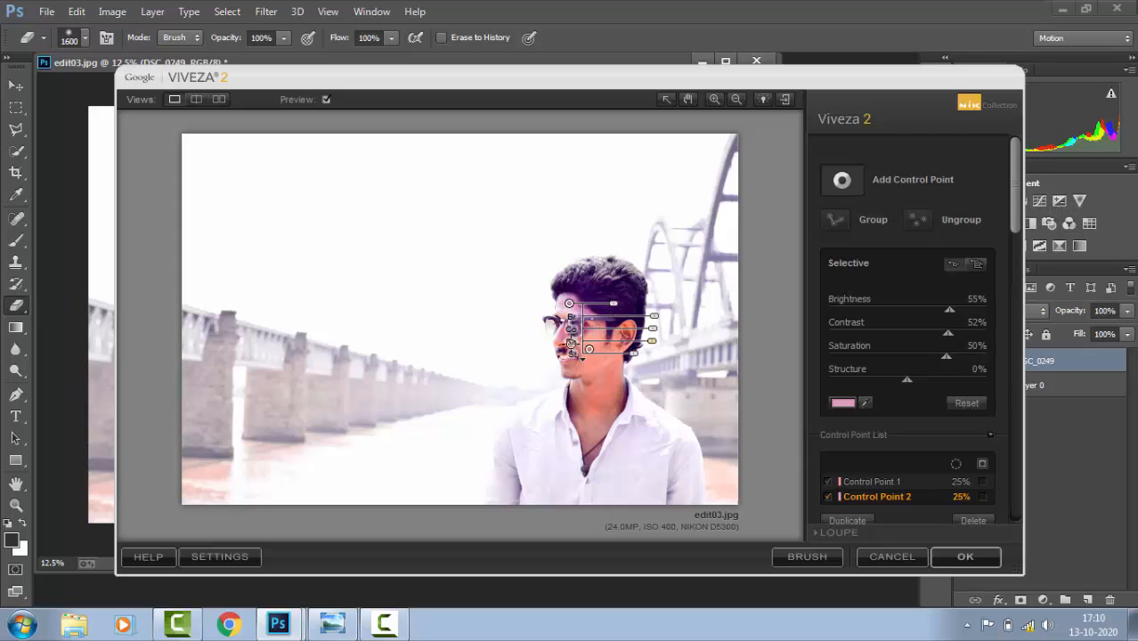
{"action": "left_click", "coordinate": [558, 338]}
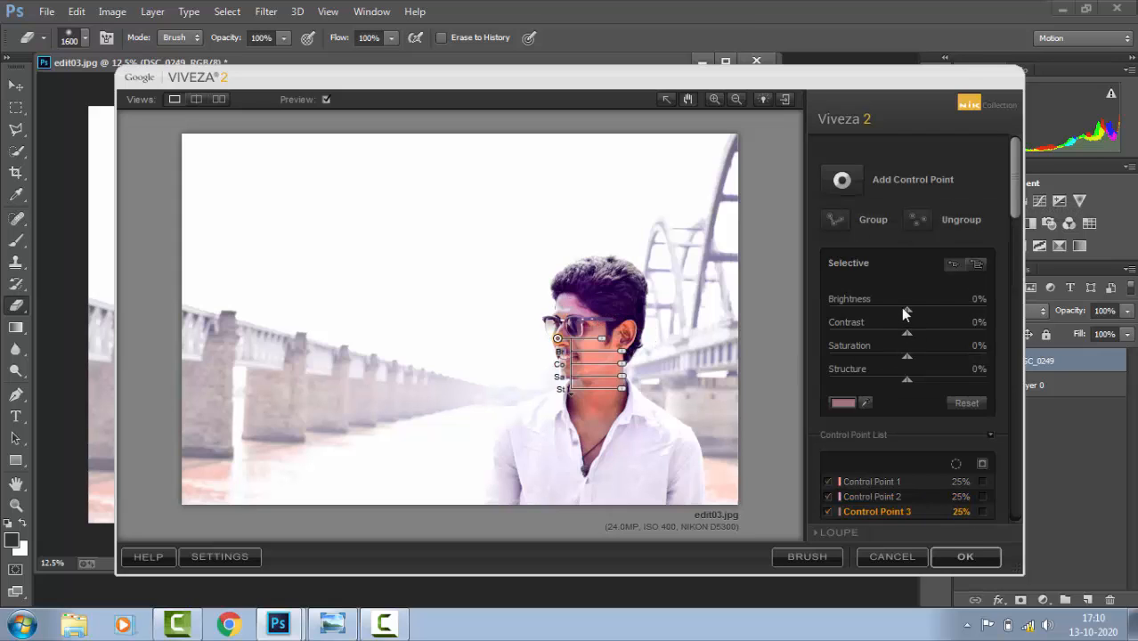
{"action": "left_click_drag", "start_coordinate": [904, 308], "coordinate": [931, 358]}
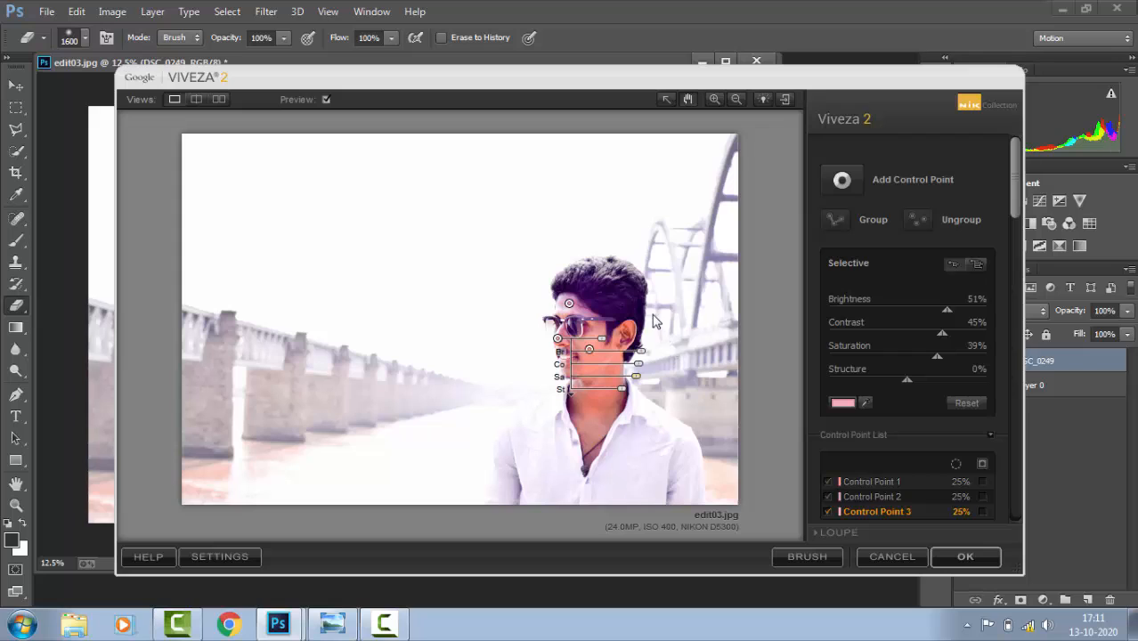
- Add a control point on the neck with Brightness 51%, Contrast 49% and Saturation 49%
{"action": "left_click", "coordinate": [842, 180]}
{"action": "left_click", "coordinate": [591, 419]}
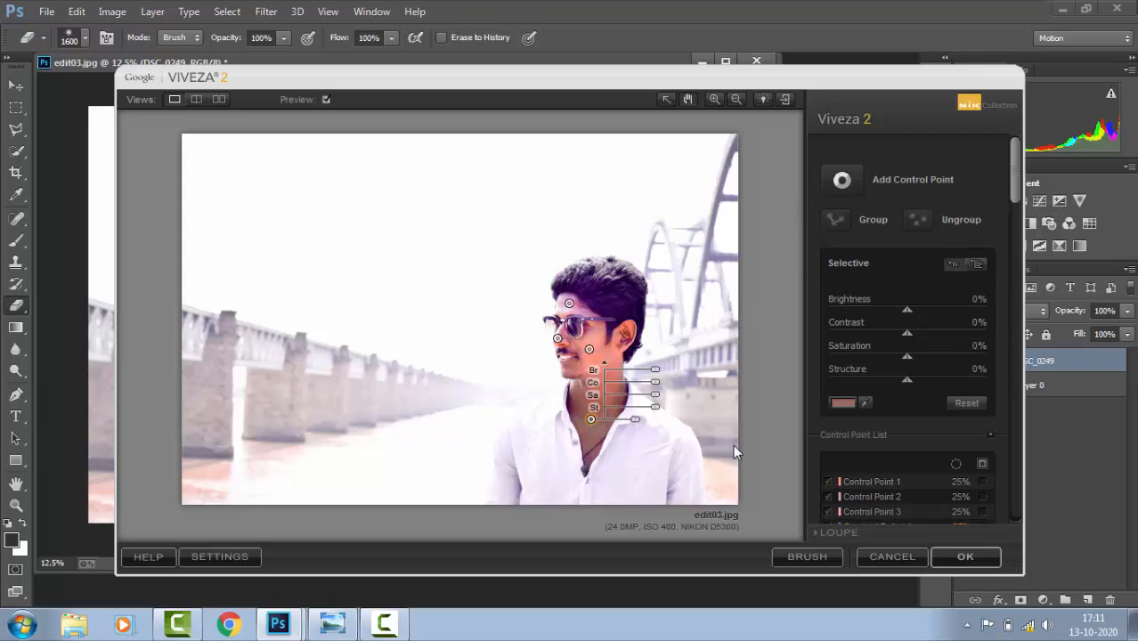
{"action": "left_click_drag", "start_coordinate": [905, 312], "coordinate": [951, 338]}
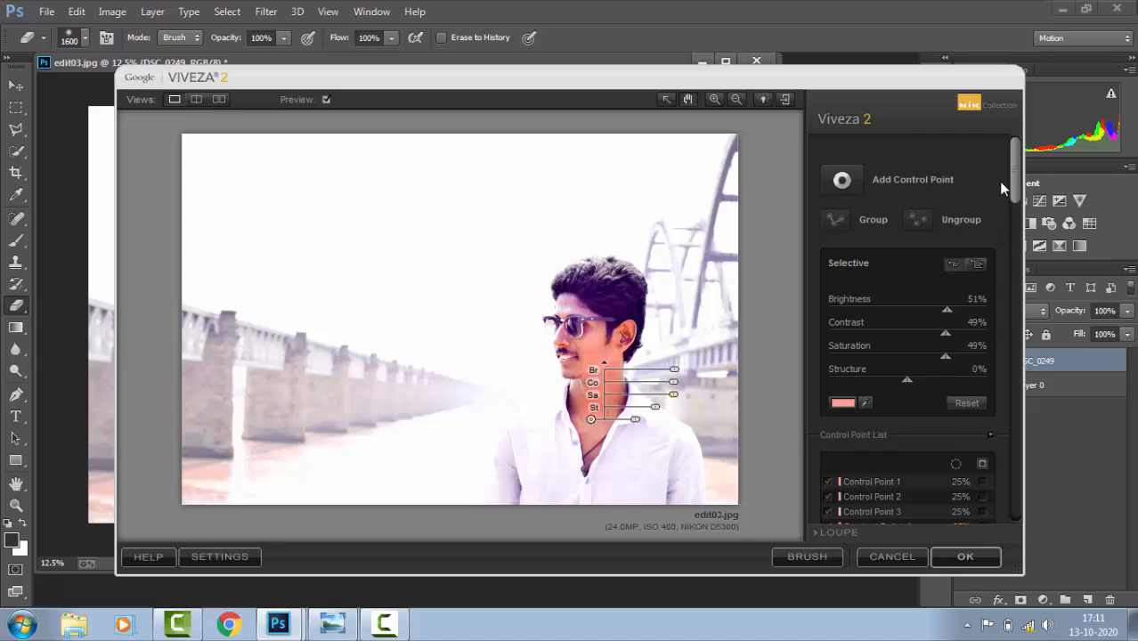
- Apply the Viveza 2 adjustments to the photo and slightly enlarge the document window
{"action": "left_click_drag", "start_coordinate": [1017, 179], "coordinate": [1014, 260]}
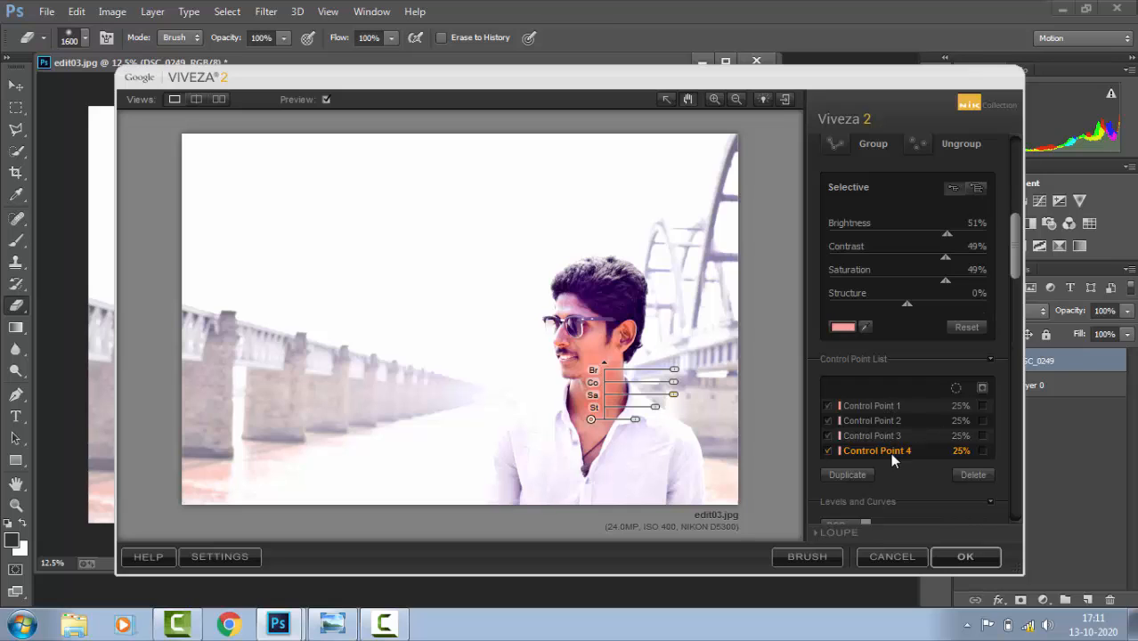
{"action": "left_click_drag", "start_coordinate": [1010, 258], "coordinate": [1011, 235]}
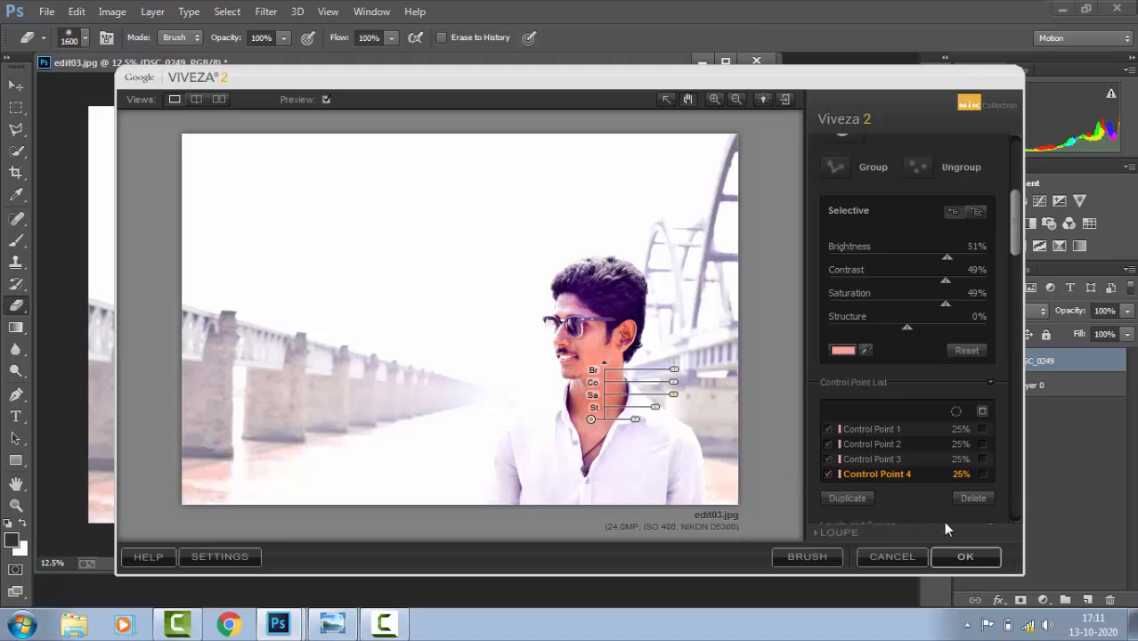
{"action": "left_click", "coordinate": [960, 558]}
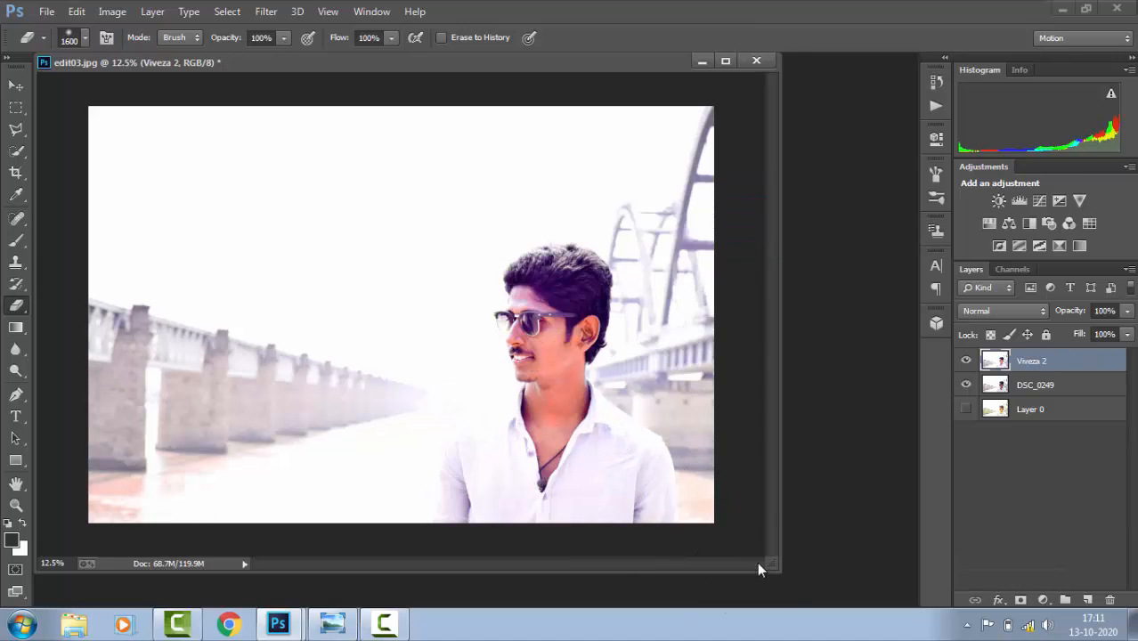
{"action": "left_click_drag", "start_coordinate": [779, 566], "coordinate": [801, 585]}
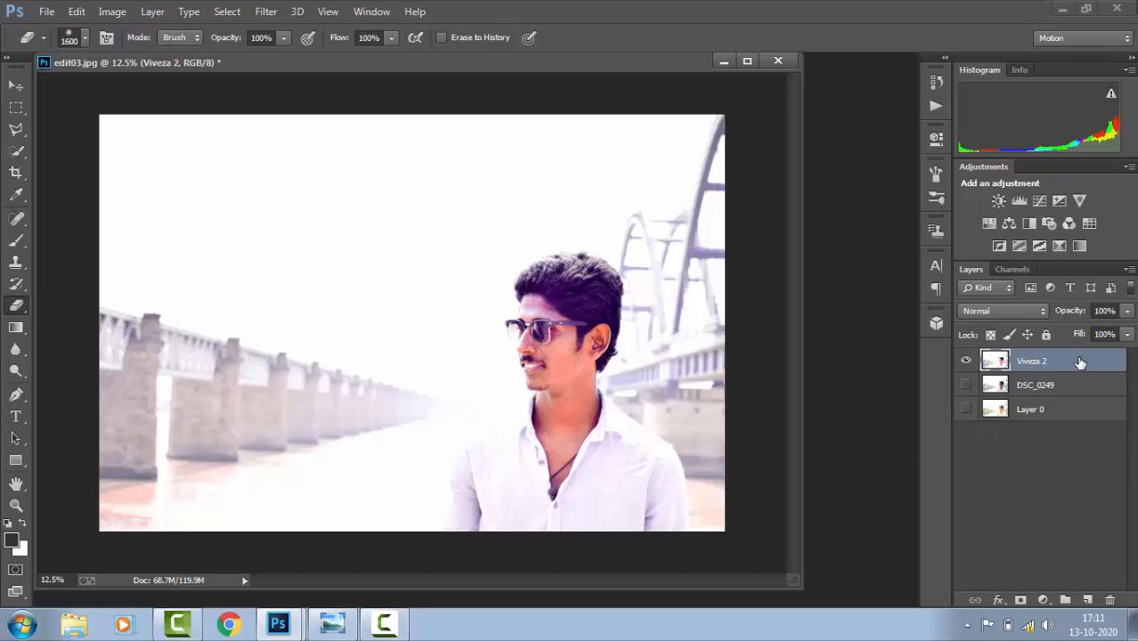
- Duplicate the Viveza 2 layer and hide the original beneath the copy
{"action": "left_click_drag", "start_coordinate": [1076, 368], "coordinate": [1086, 581]}
{"action": "left_click_drag", "start_coordinate": [1087, 601], "coordinate": [1087, 600]}
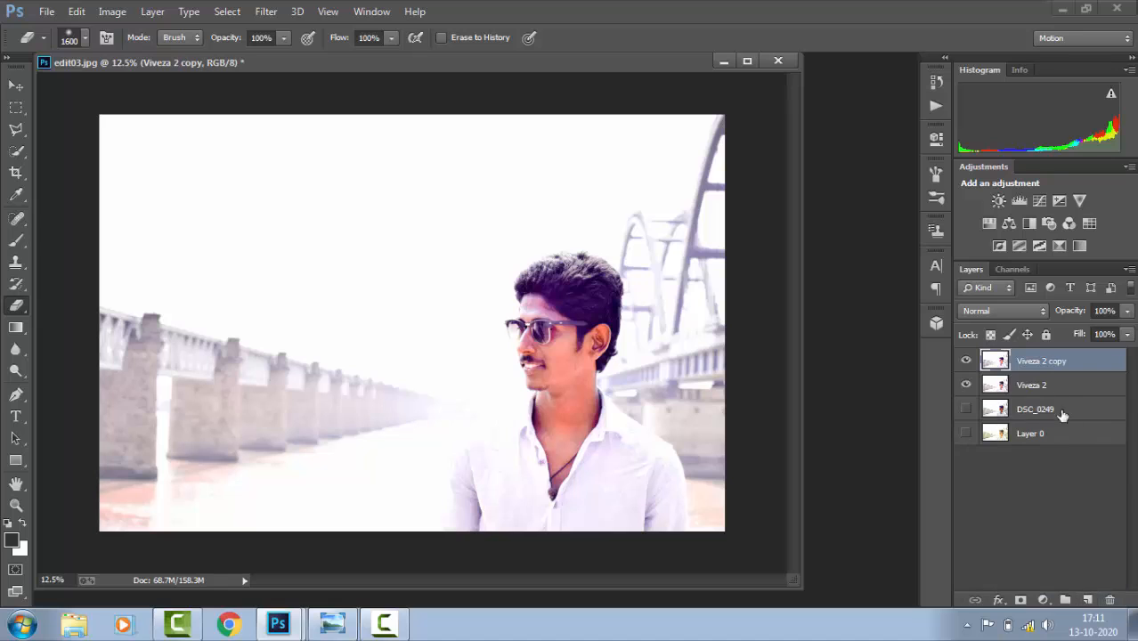
{"action": "left_click", "coordinate": [966, 384]}
- Start the Camera Raw Filter on the layer copy and set Exposure -0.75, Contrast +28, Highlights +38, Shadows +9 and Whites +58
{"action": "left_click", "coordinate": [265, 12]}
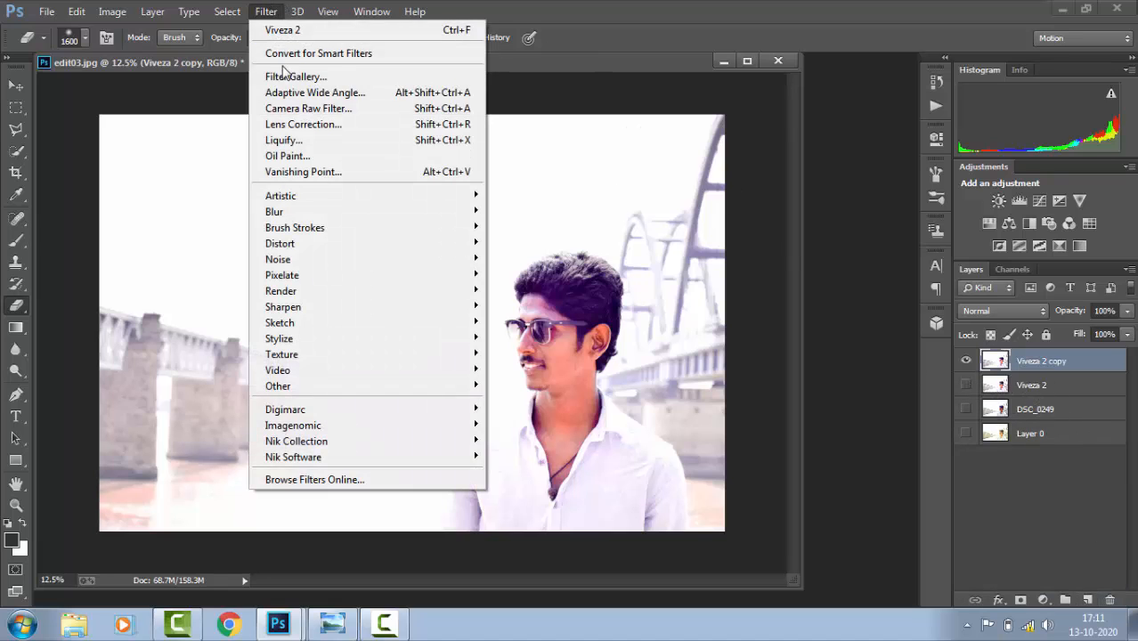
{"action": "mouse_move", "coordinate": [328, 13]}
{"action": "mouse_move", "coordinate": [260, 10]}
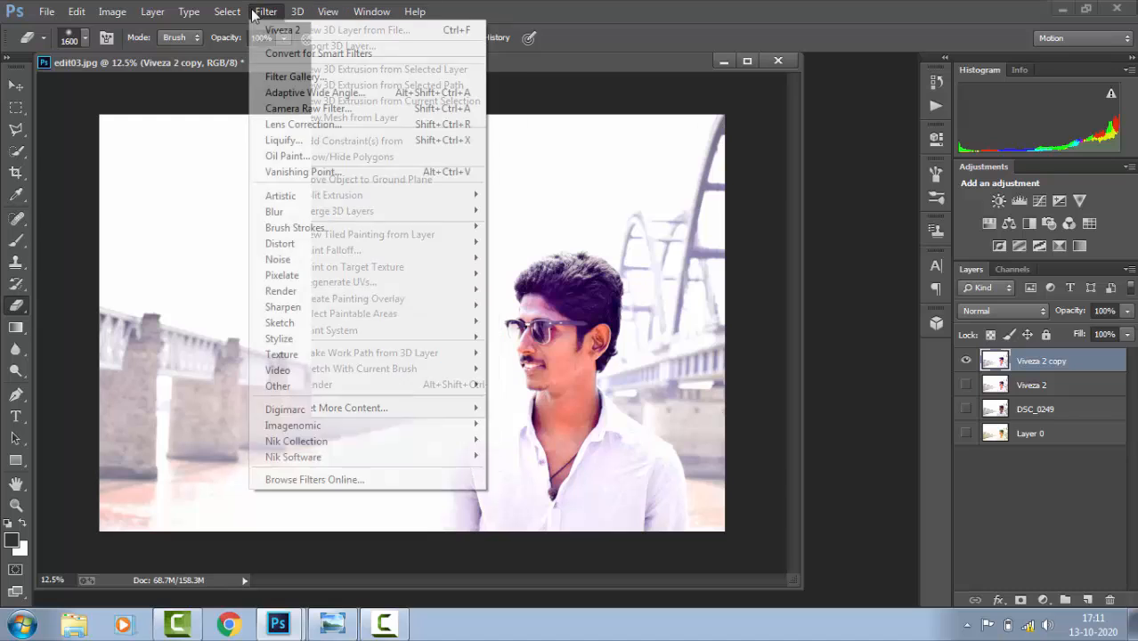
{"action": "left_click", "coordinate": [295, 114]}
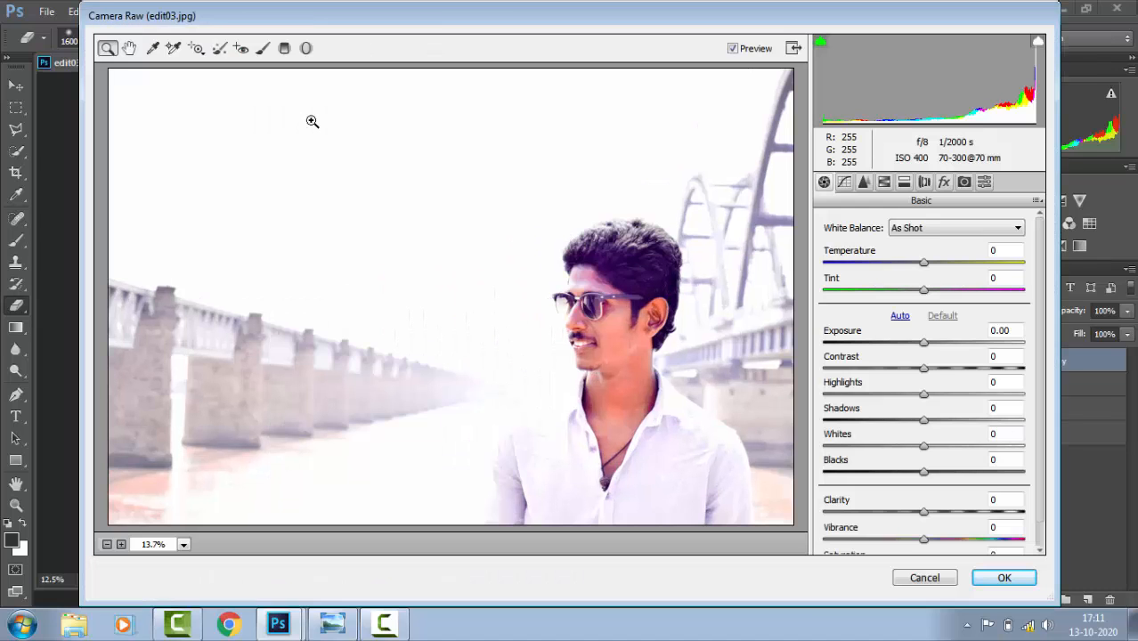
{"action": "left_click", "coordinate": [927, 343]}
{"action": "left_click_drag", "start_coordinate": [927, 343], "coordinate": [983, 450]}
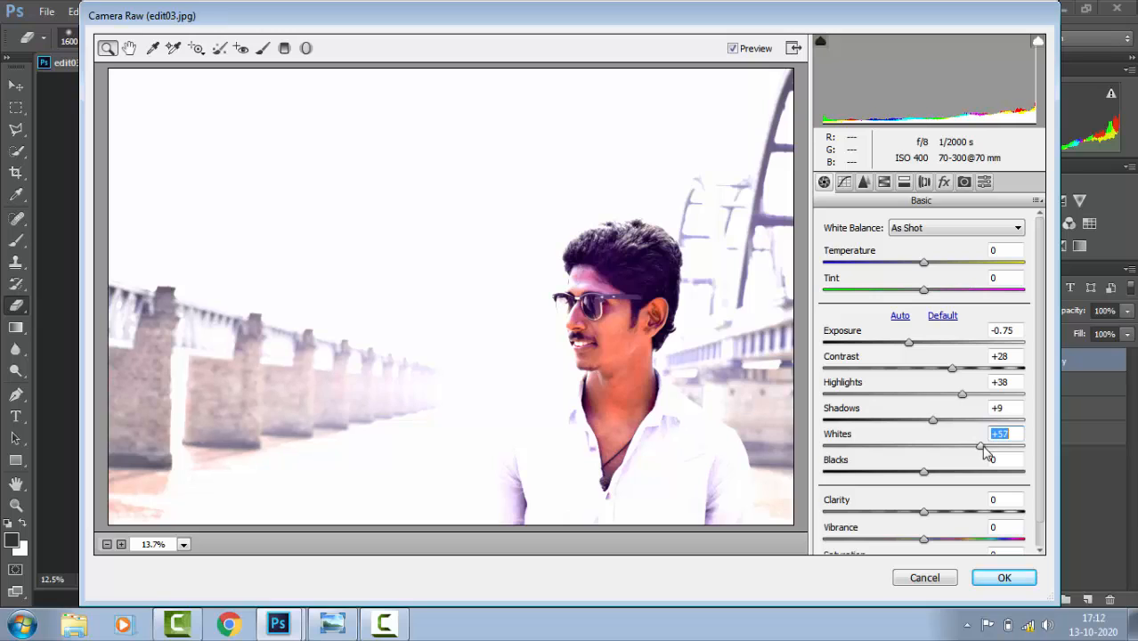
- Set Blacks to +18 and Whites to -52, and apply the Camera Raw adjustments
{"action": "left_click_drag", "start_coordinate": [926, 472], "coordinate": [855, 479]}
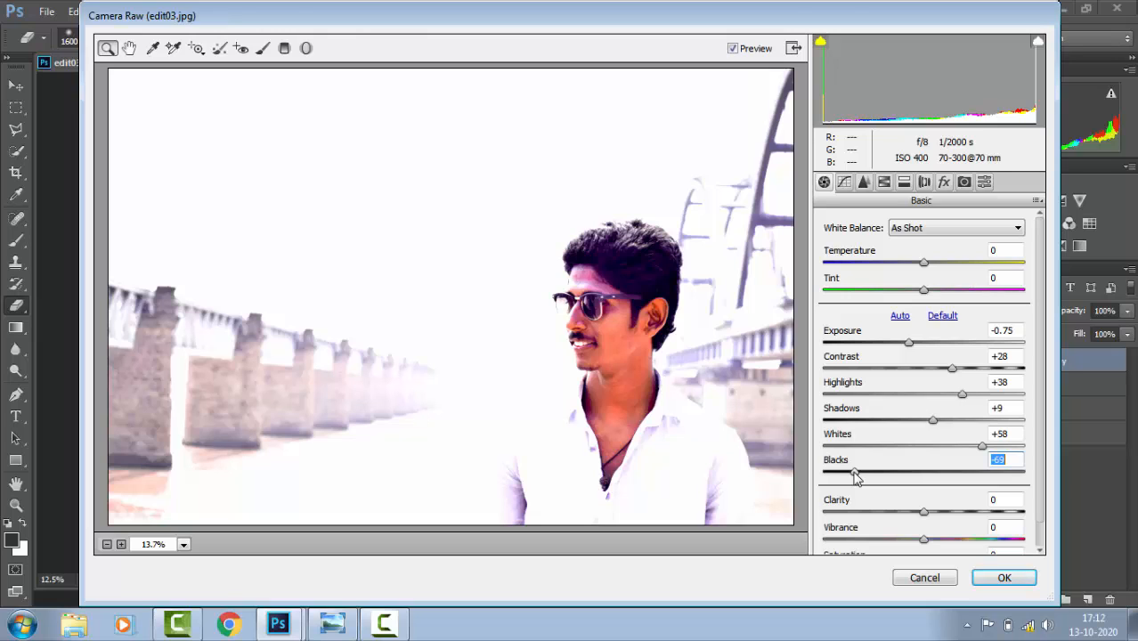
{"action": "left_click_drag", "start_coordinate": [855, 478], "coordinate": [873, 454]}
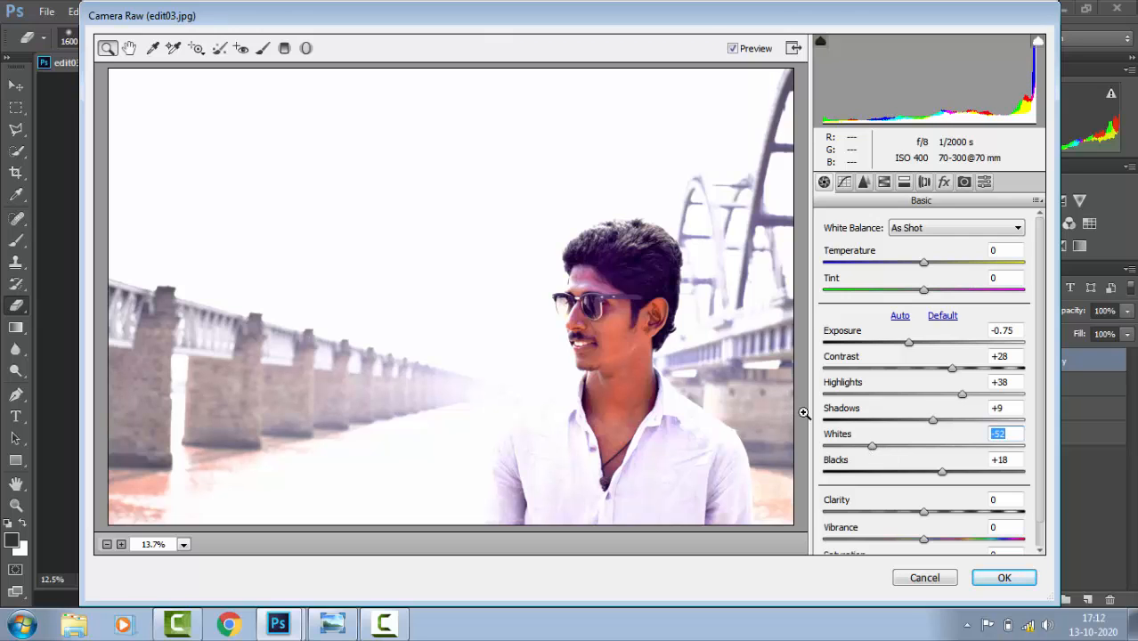
{"action": "left_click", "coordinate": [1004, 578]}
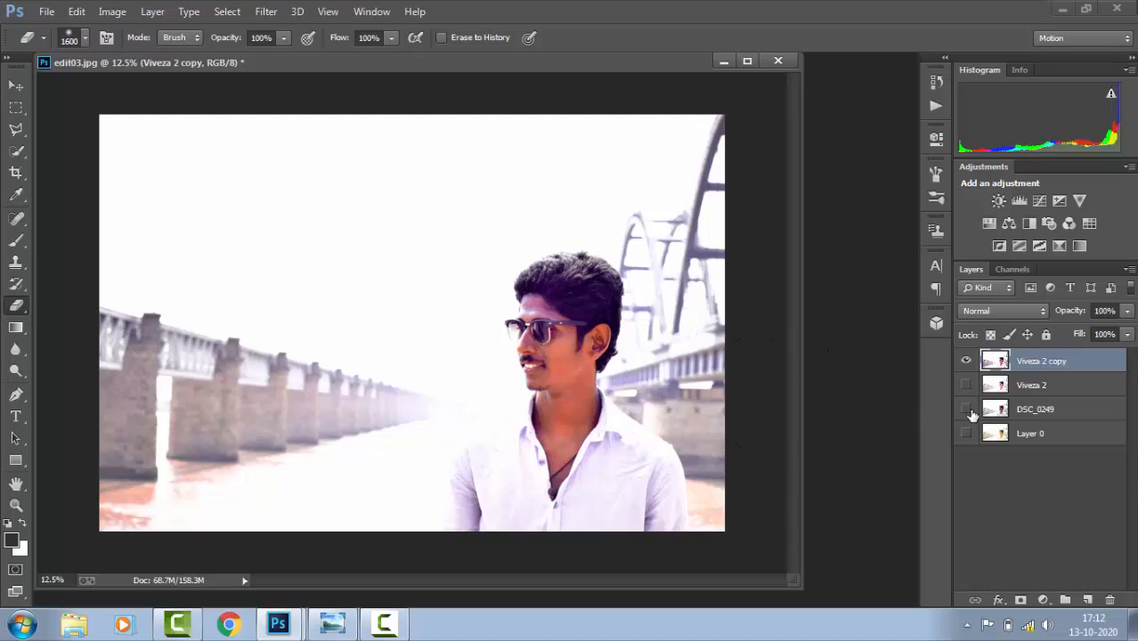
- Apply a Color Balance adjustment to the layer copy's midtones with color levels +33, +32 and -43
{"action": "left_click", "coordinate": [125, 11]}
{"action": "mouse_move", "coordinate": [157, 56]}
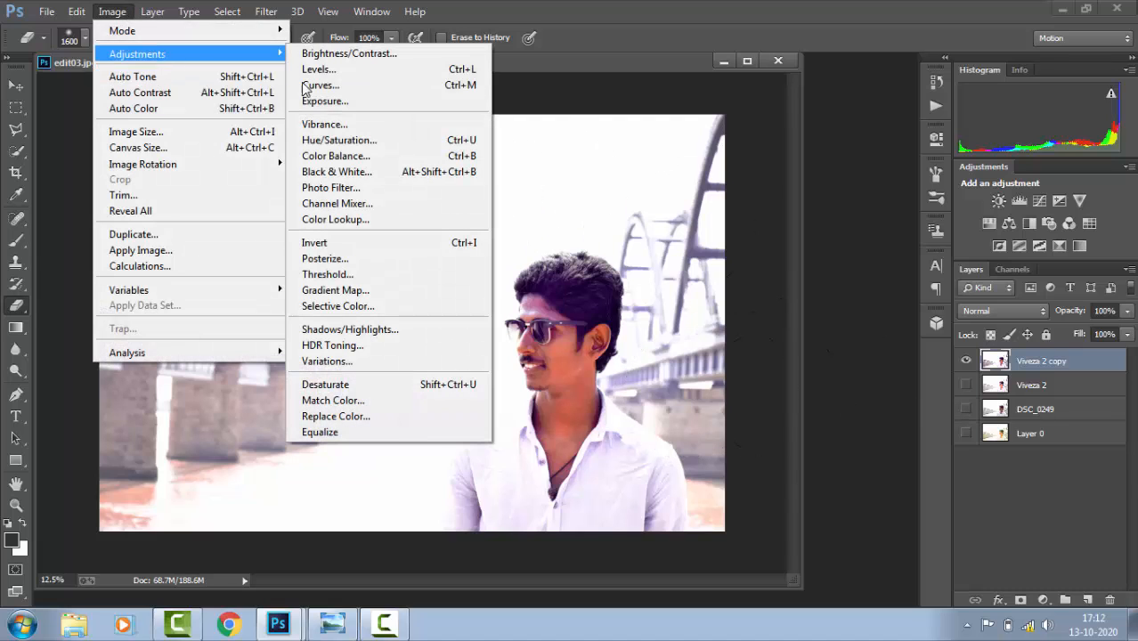
{"action": "left_click", "coordinate": [381, 158]}
{"action": "left_click_drag", "start_coordinate": [495, 149], "coordinate": [170, 114]}
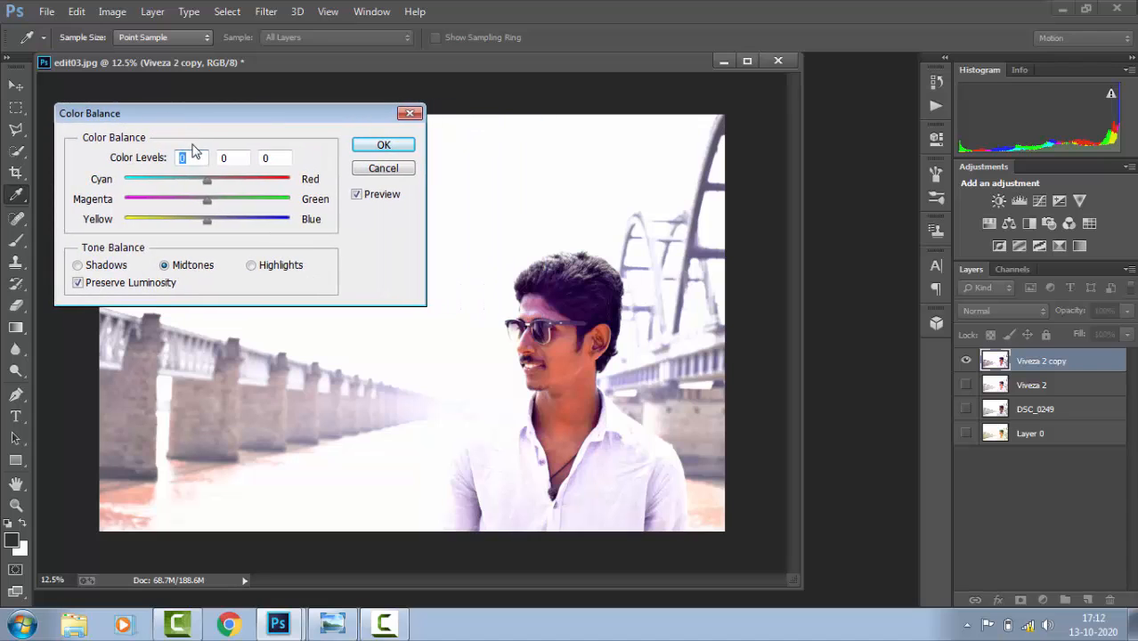
{"action": "left_click_drag", "start_coordinate": [229, 181], "coordinate": [174, 222]}
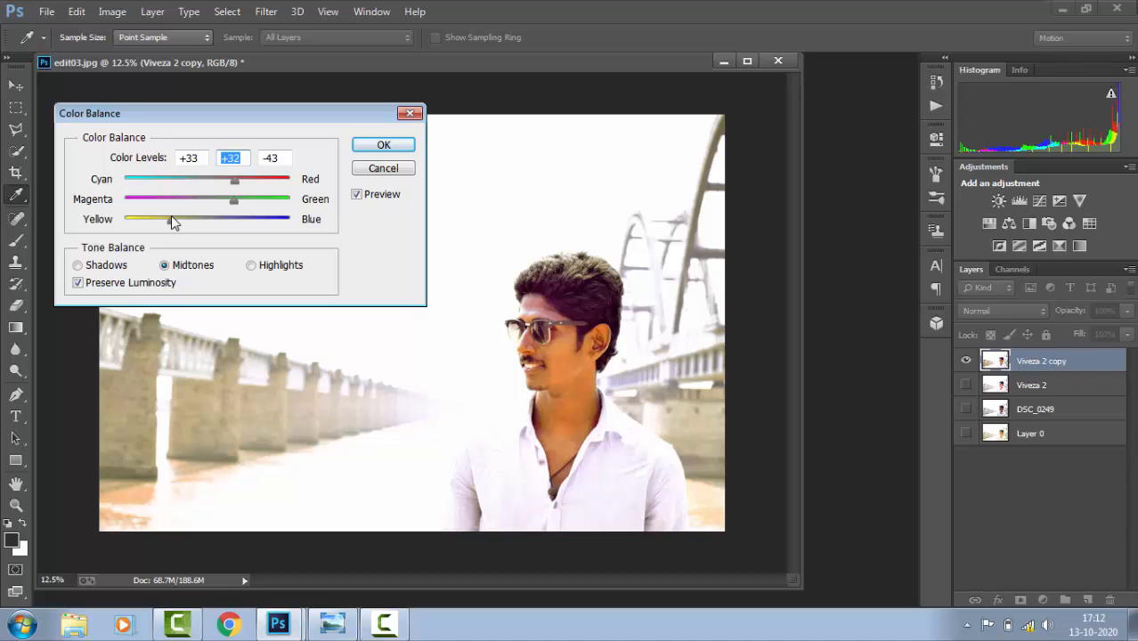
{"action": "left_click", "coordinate": [374, 145]}
{"action": "key", "text": "e"}
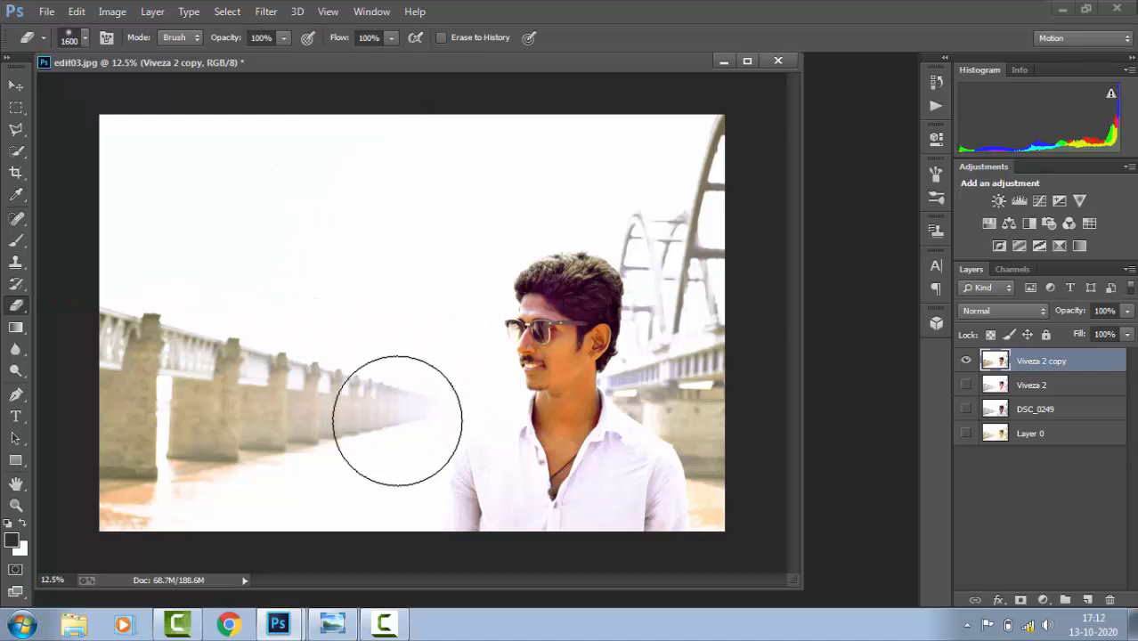
- Show the Viveza 2 layer and toggle the Viveza 2 copy's visibility to compare the colour grading with the previous version
{"action": "left_click", "coordinate": [965, 386]}
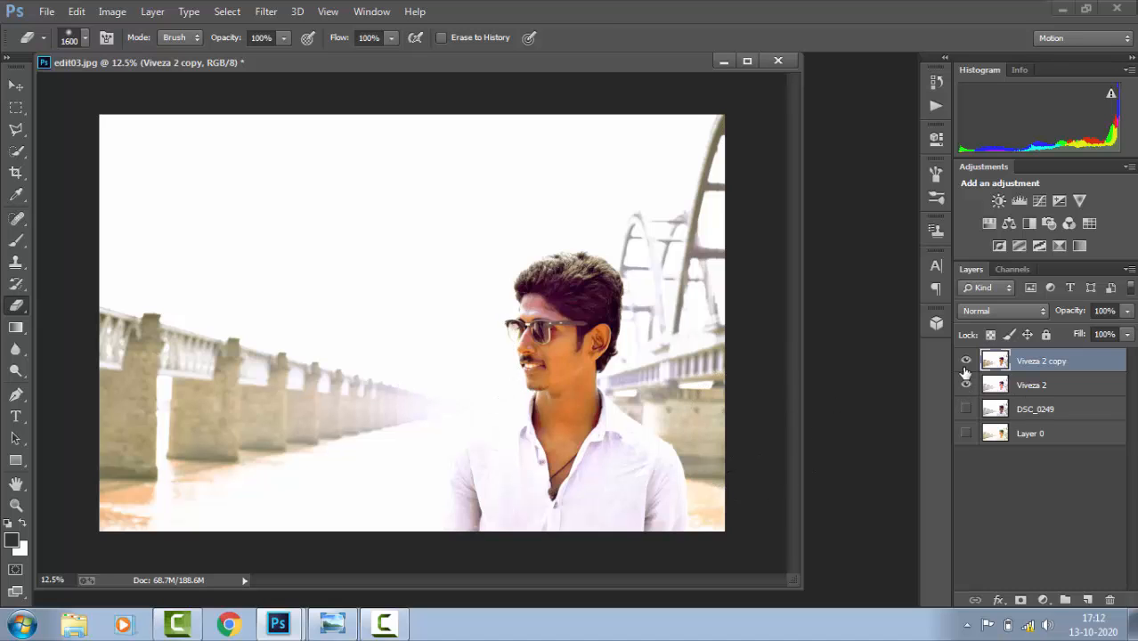
{"action": "left_click", "coordinate": [965, 361]}
{"action": "left_click", "coordinate": [965, 362]}
{"action": "left_click", "coordinate": [966, 362]}
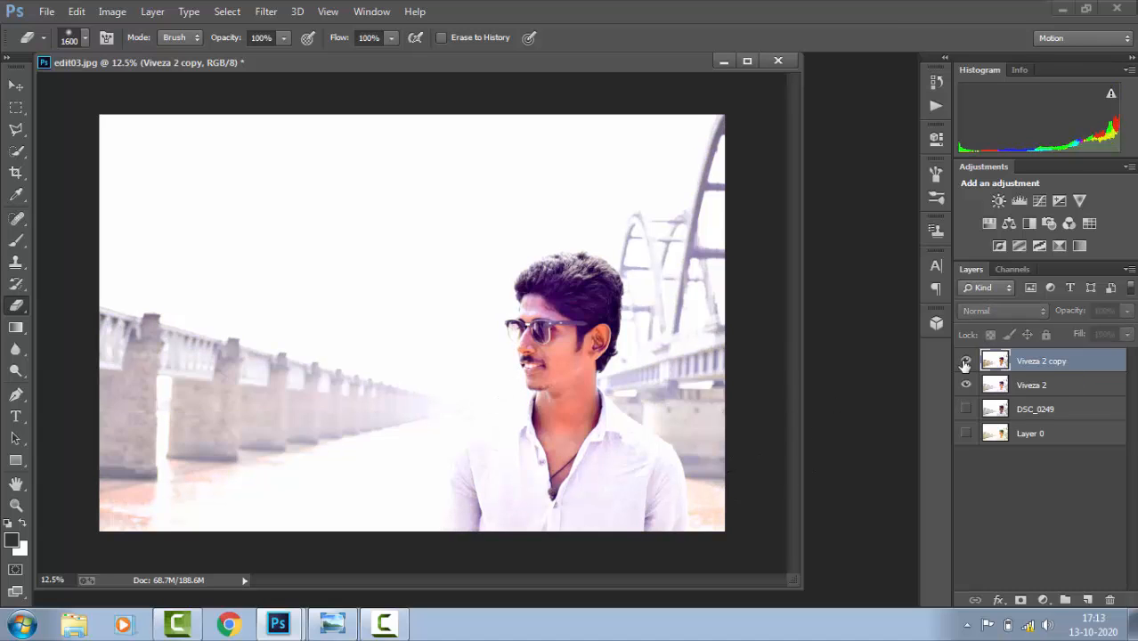
{"action": "left_click", "coordinate": [965, 362]}
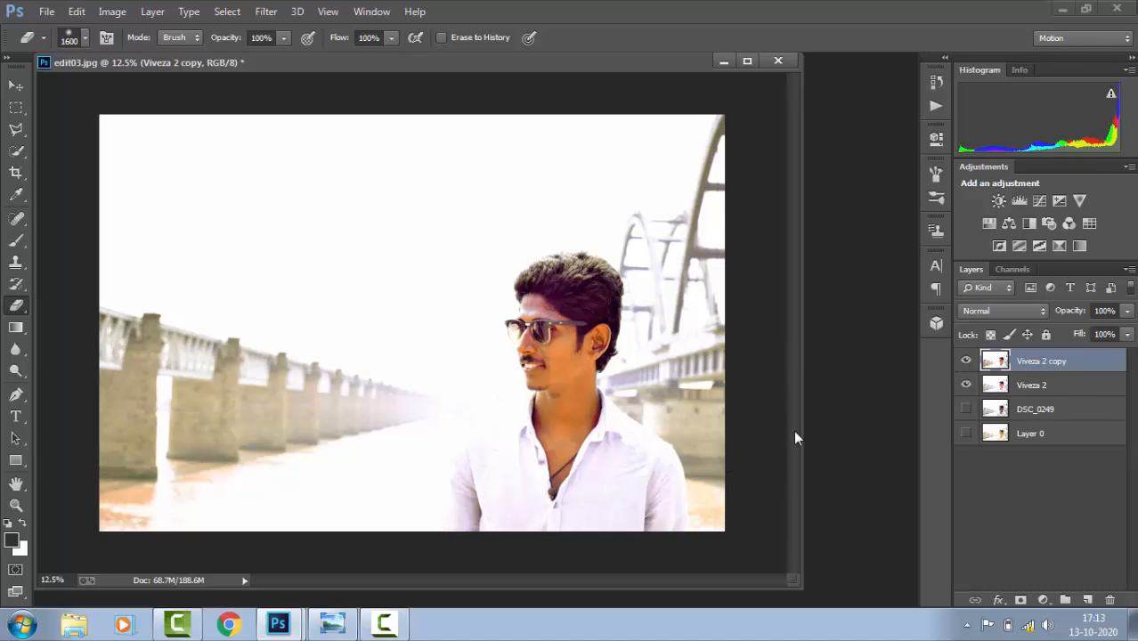
{"action": "left_click", "coordinate": [1080, 390]}
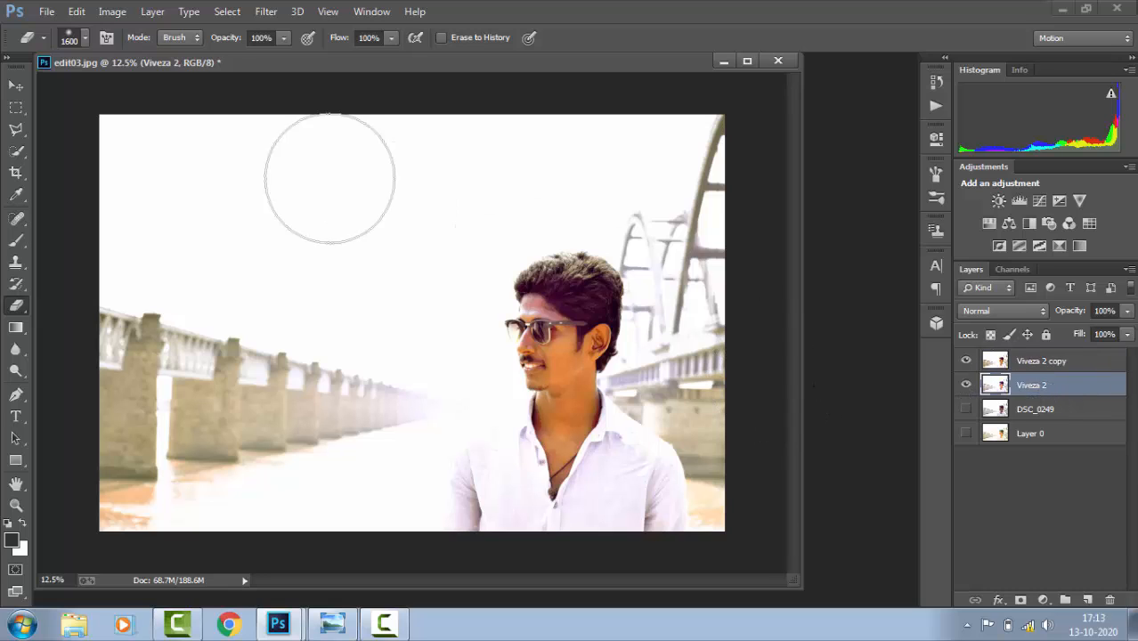
{"action": "left_click", "coordinate": [264, 12]}
{"action": "left_click", "coordinate": [264, 12]}
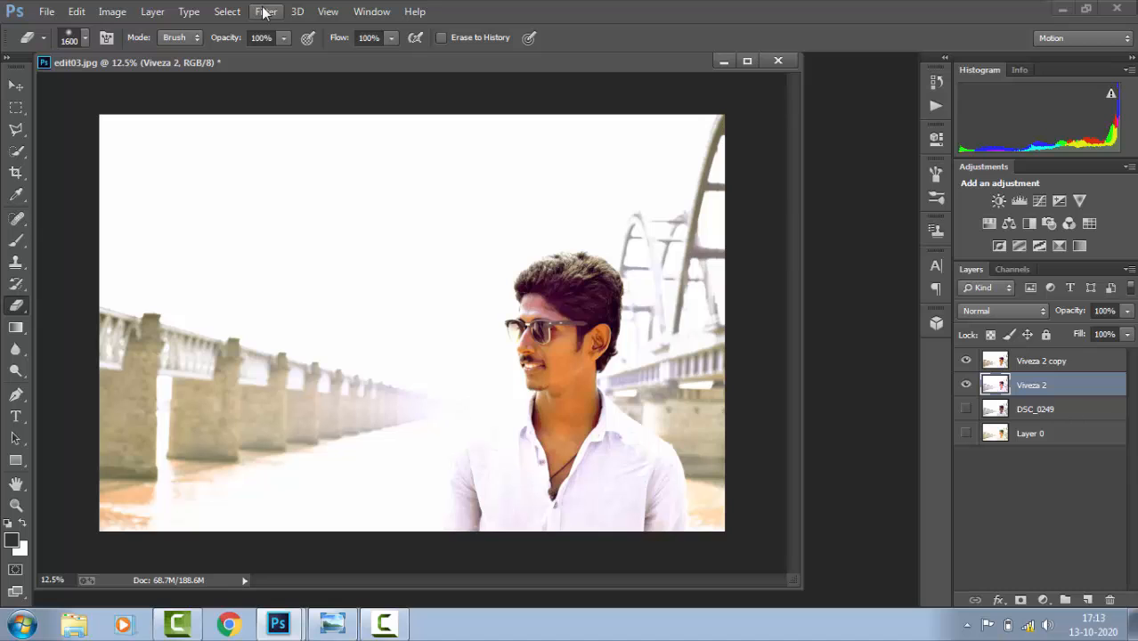
{"action": "left_click", "coordinate": [264, 12]}
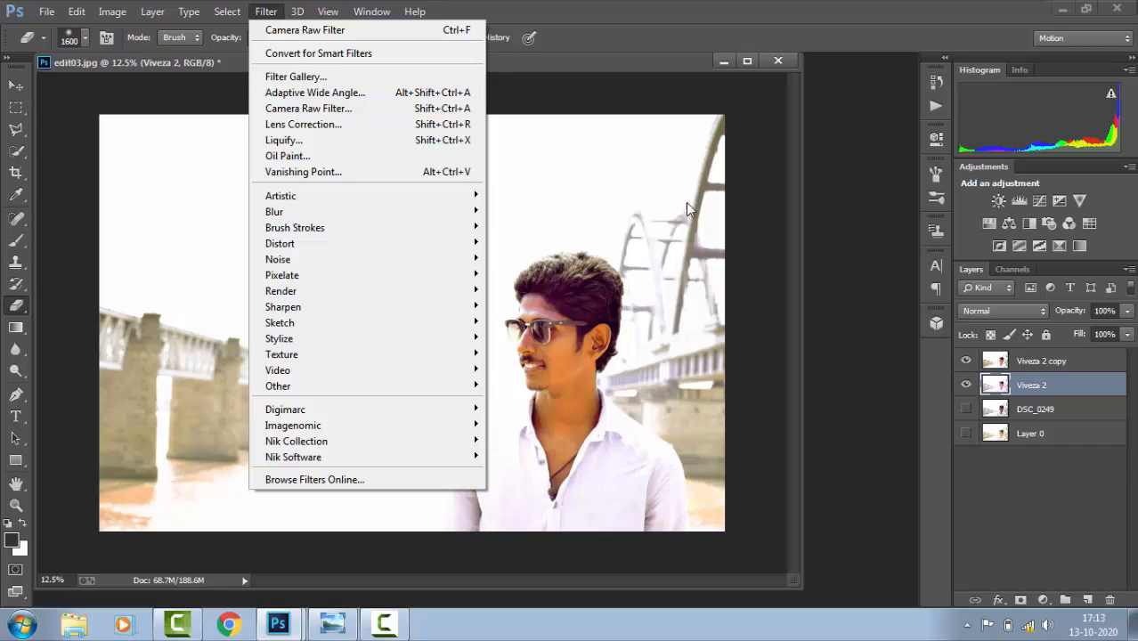
{"action": "left_click", "coordinate": [862, 250]}
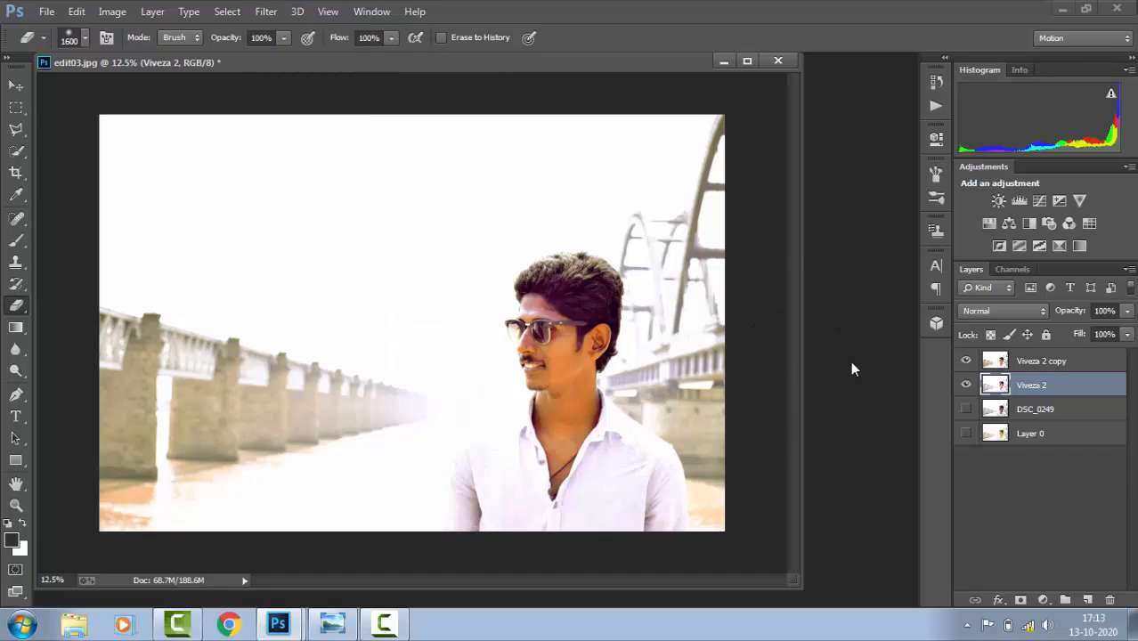
- With the Move tool active, leave only Layer 0 visible beneath Viveza 2 copy and toggle the copy to compare before and after
{"action": "left_click", "coordinate": [16, 86]}
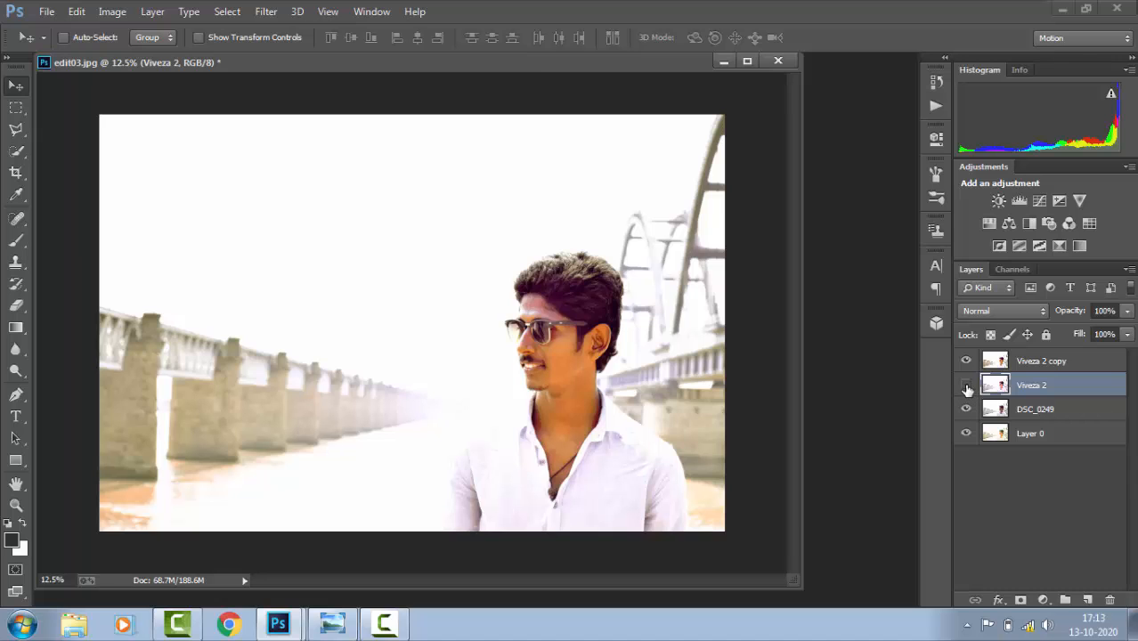
{"action": "left_click_drag", "start_coordinate": [968, 389], "coordinate": [967, 412]}
{"action": "left_click", "coordinate": [967, 361]}
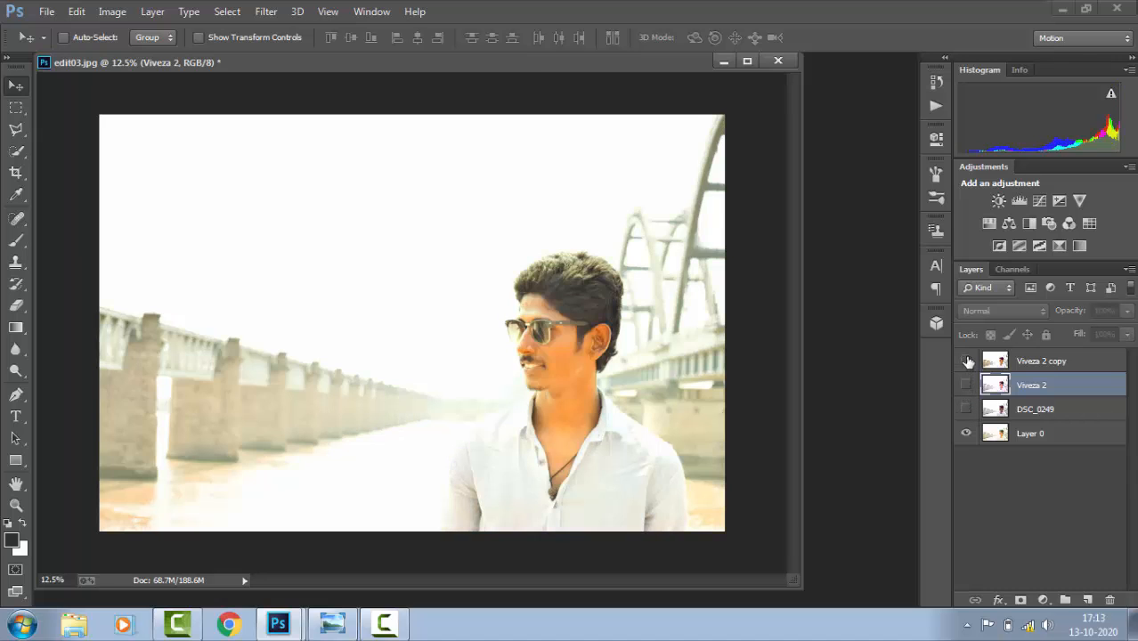
{"action": "left_click", "coordinate": [967, 362]}
{"action": "left_click", "coordinate": [967, 362]}
{"action": "left_click", "coordinate": [967, 361]}
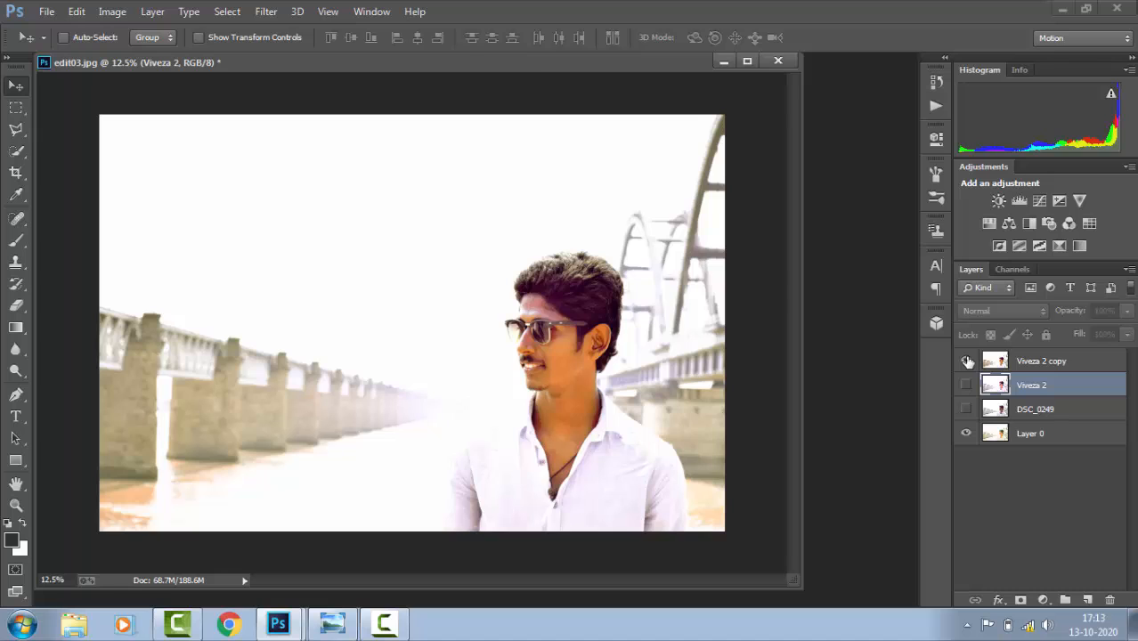
{"action": "left_click", "coordinate": [968, 362]}
{"action": "left_click", "coordinate": [967, 362]}
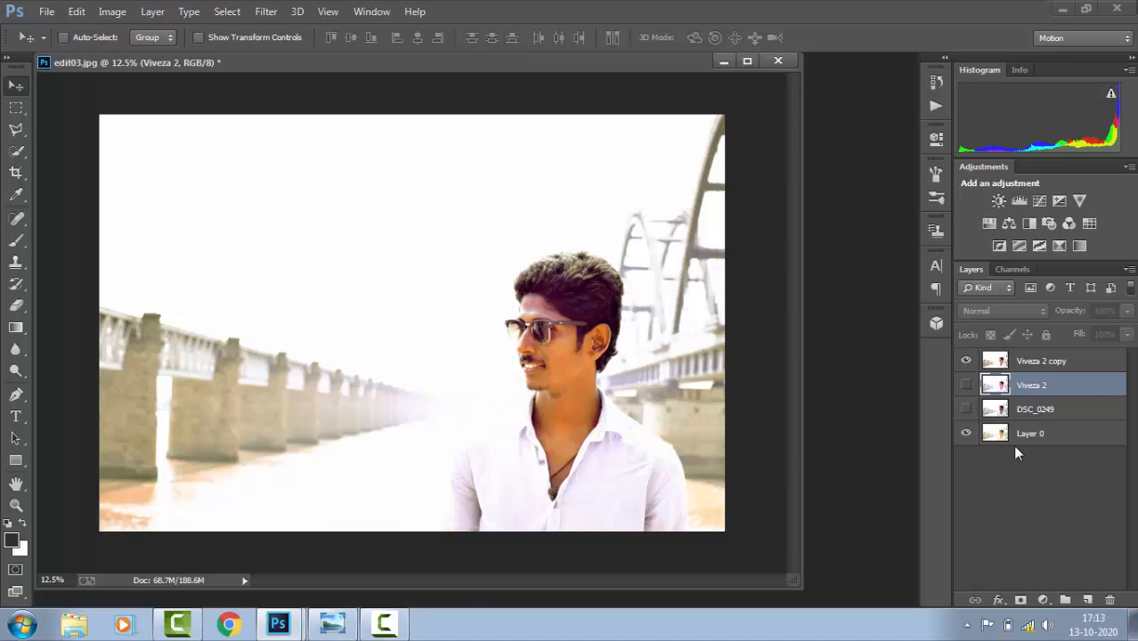